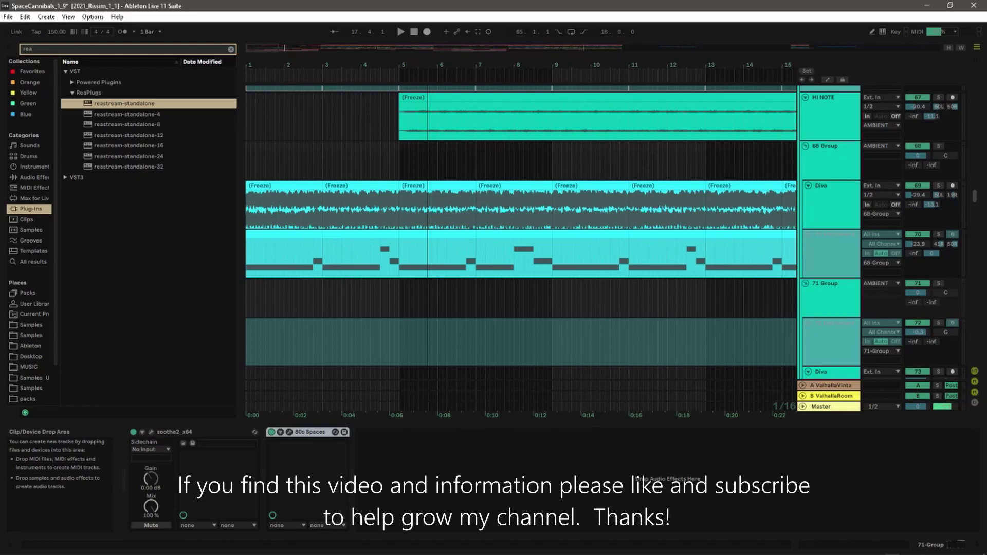
Set the arrangement's fixed grid to 2 Bars and place the insert marker at bar 17 on the 68 Group track
drag(367, 72, 367, 47)
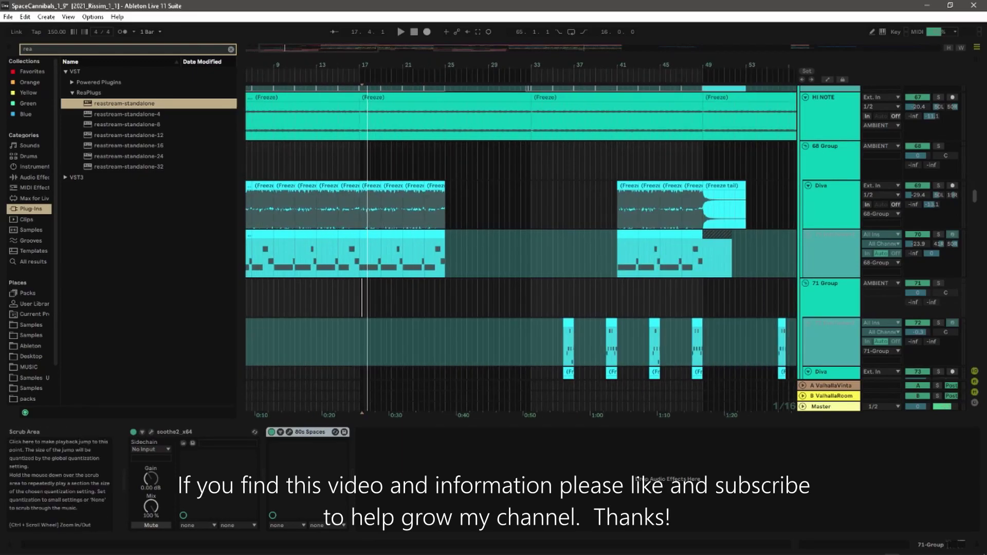
drag(367, 72, 318, 52)
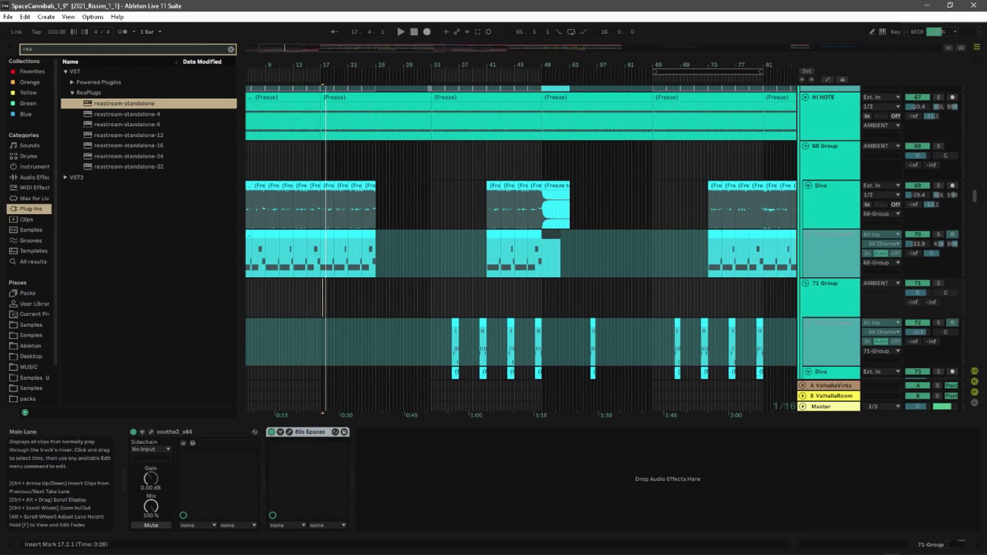
right_click(393, 171)
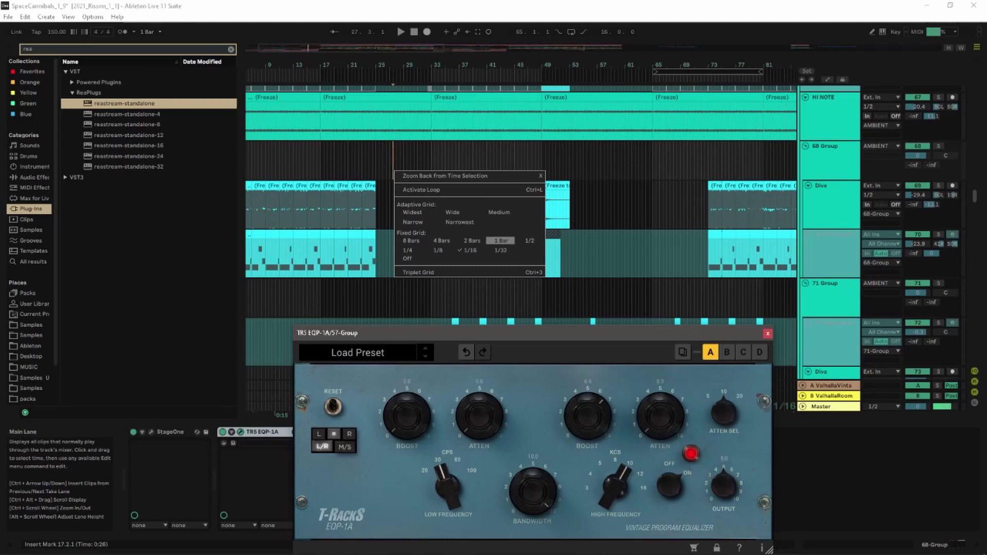
key(Escape)
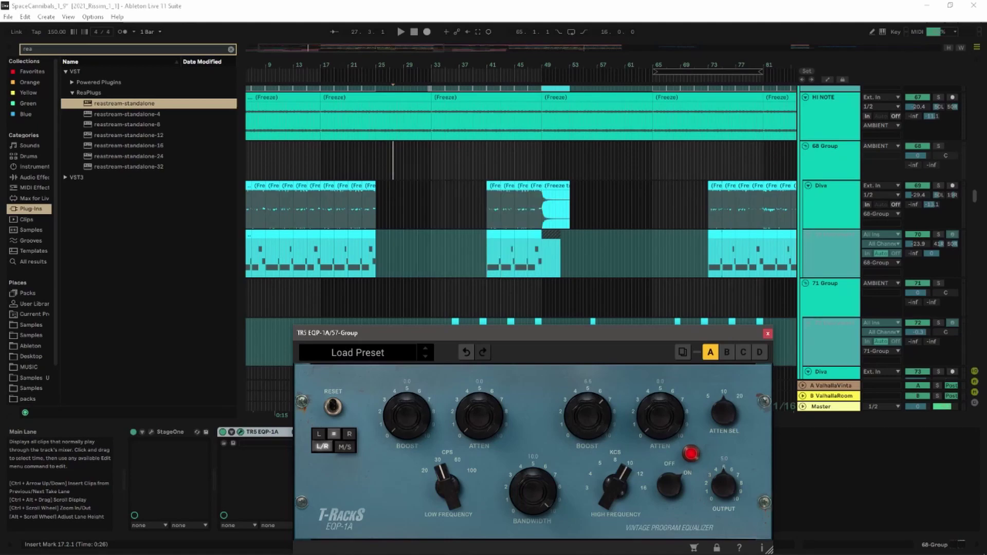
right_click(338, 153)
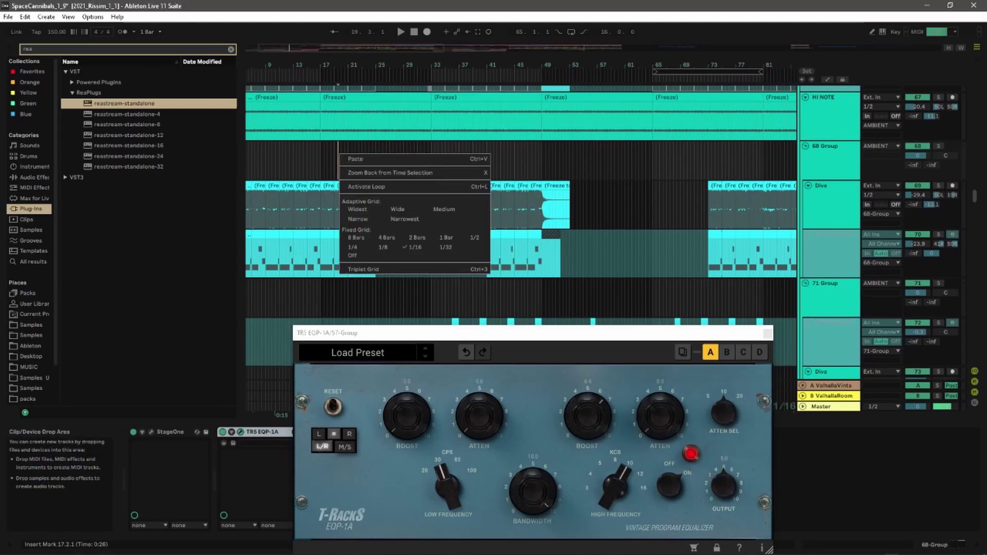
key(Escape)
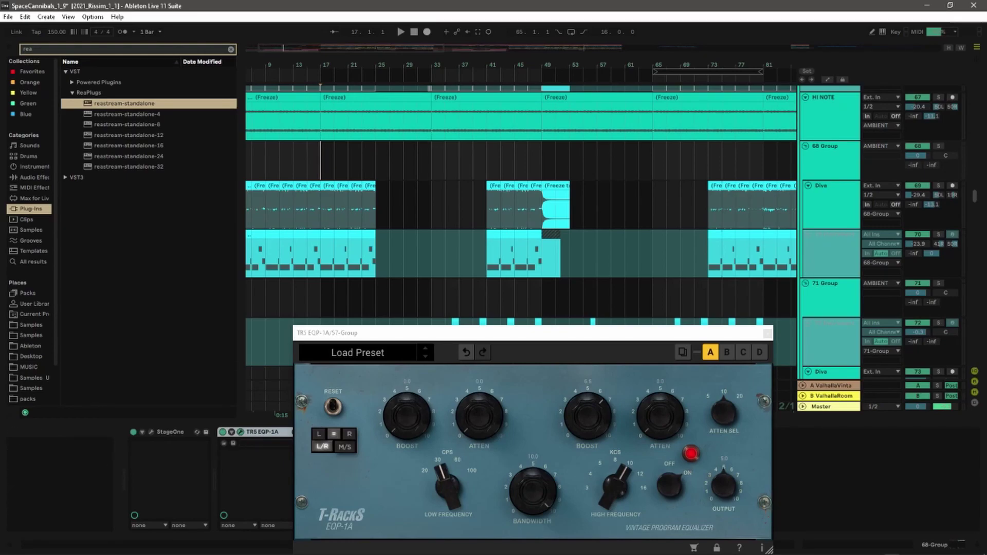
Play the arrangement from bar 17 and open the PSYSCOPE plug-in on the Master track
key(Tab)
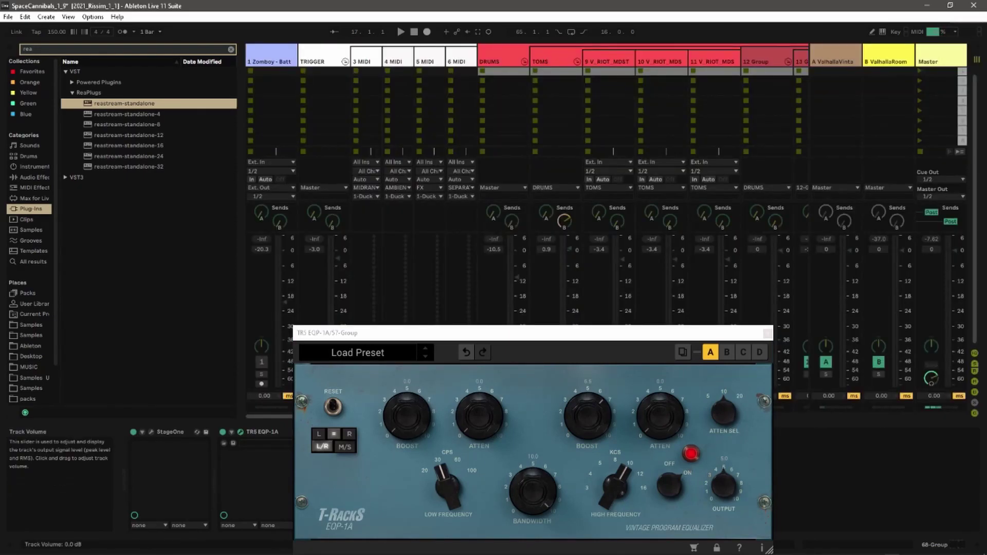
key(Tab)
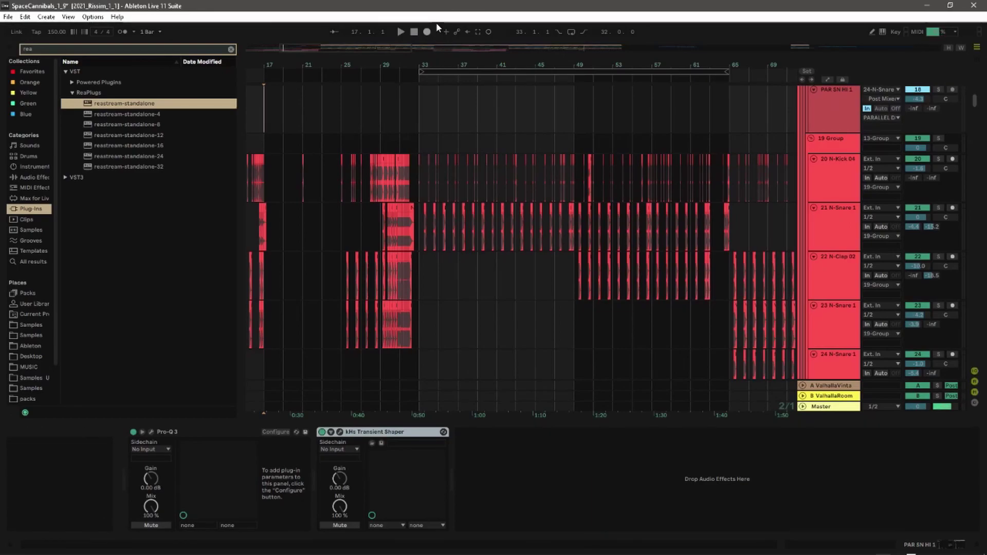
click(401, 31)
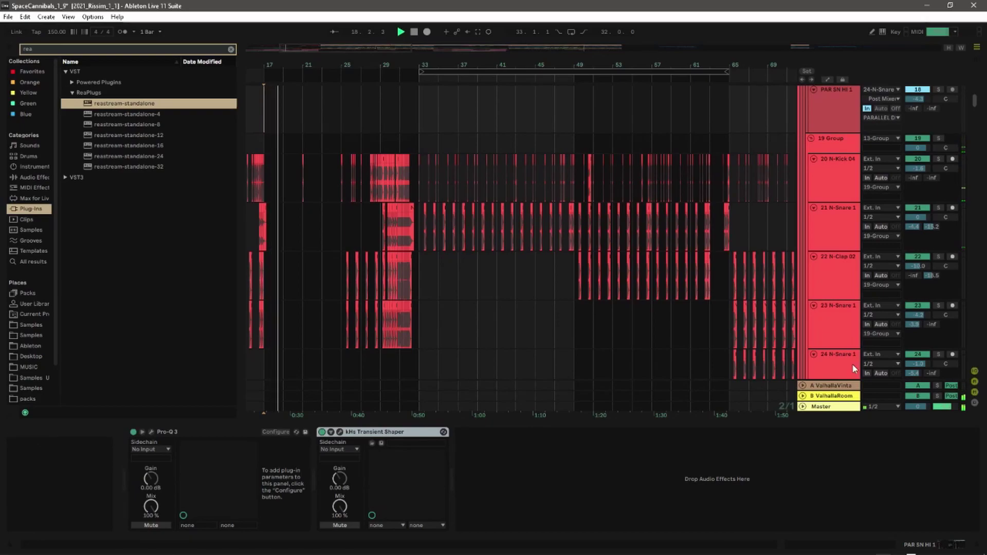
click(825, 404)
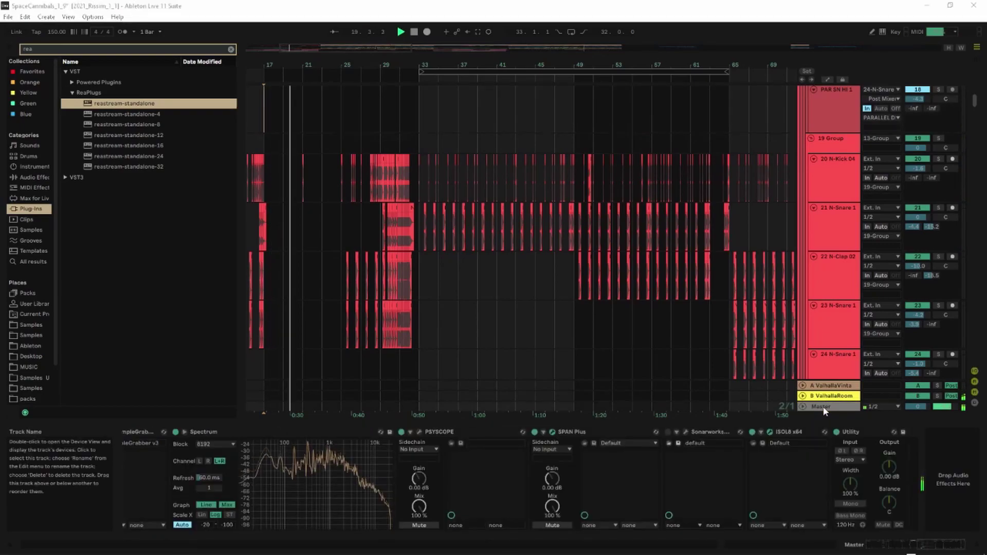
click(420, 432)
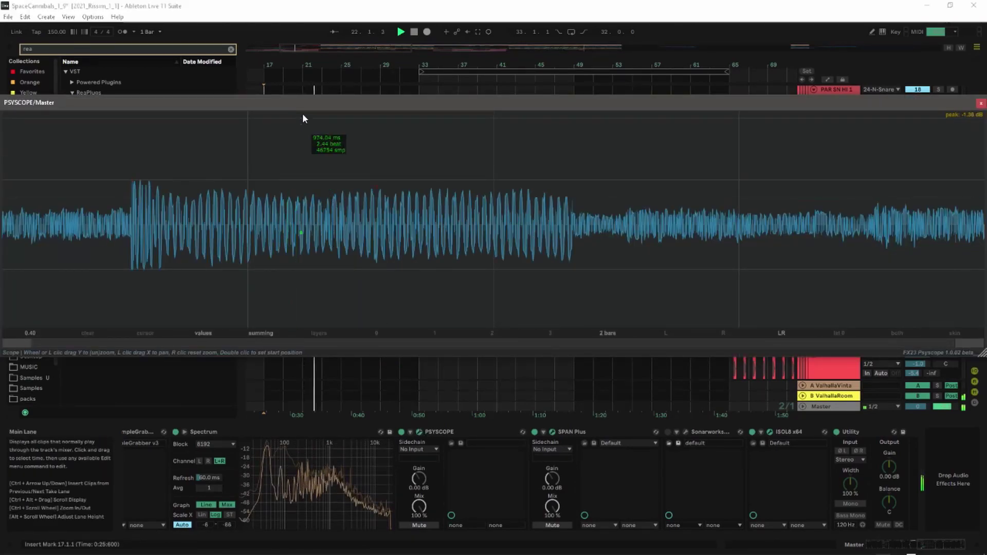
Reposition the PSYSCOPE window so the arrangement's timeline and playhead stay visible above it
drag(304, 105, 417, 126)
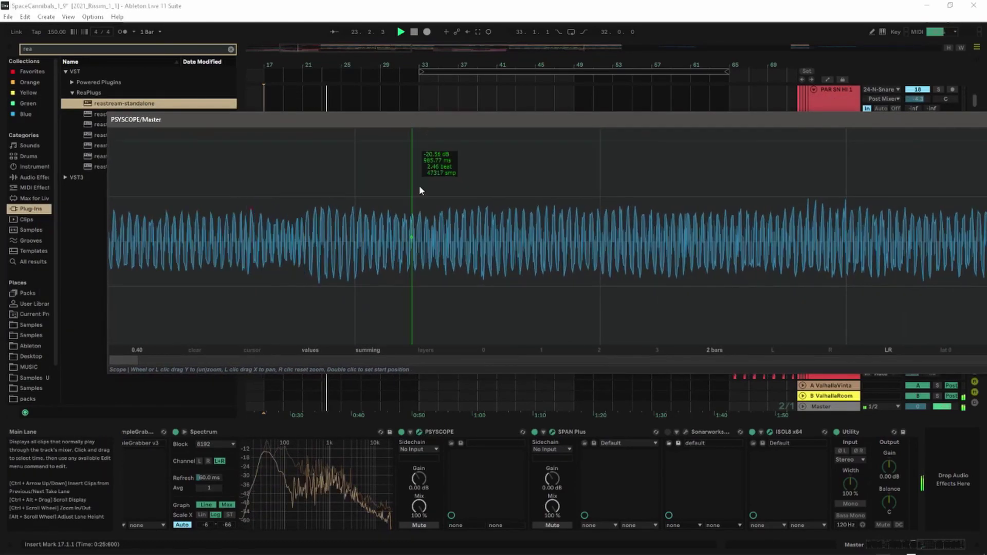
click(430, 203)
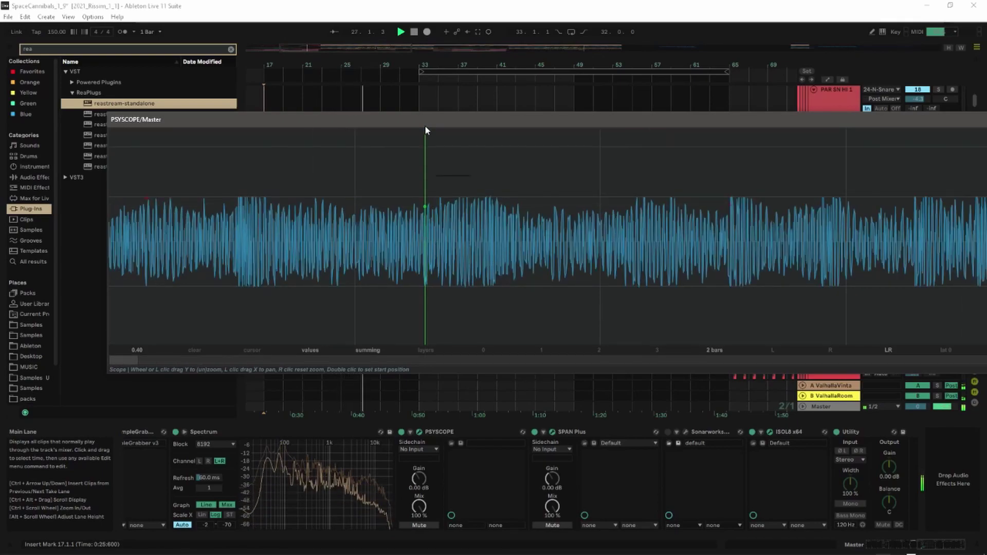
drag(424, 117, 357, 267)
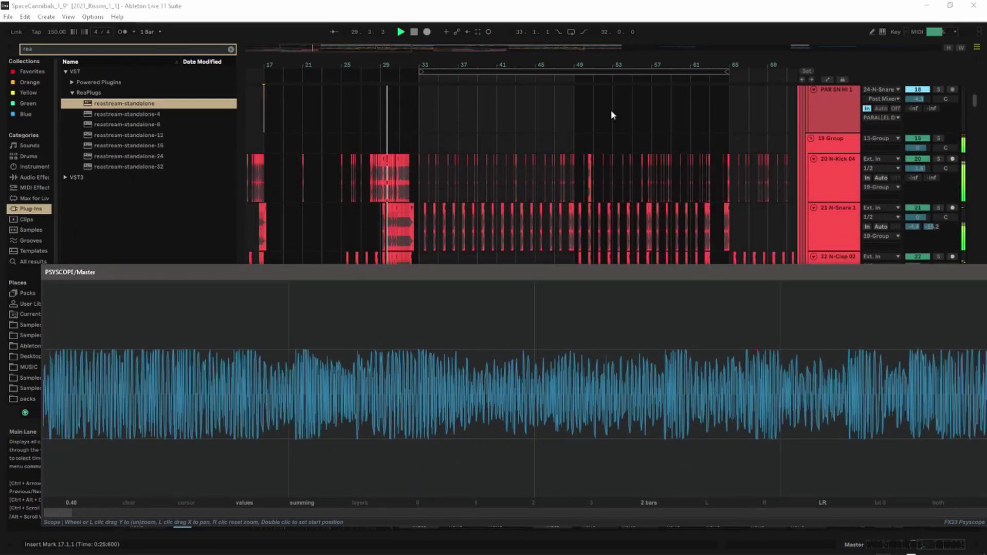
drag(620, 278, 611, 175)
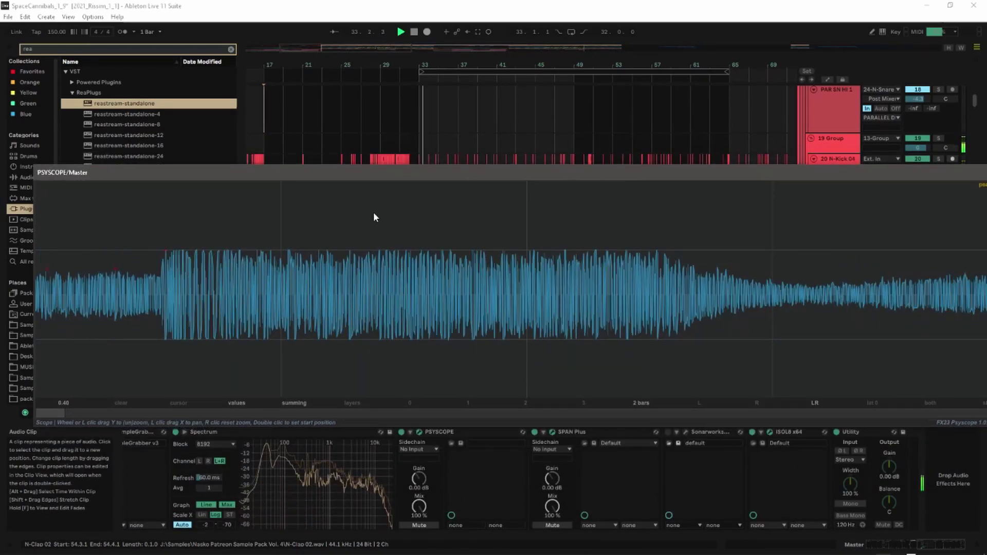
Examine the live master waveform in PSYSCOPE up close, around the drum hit and the dip just before it
scroll(418, 291, up, 3)
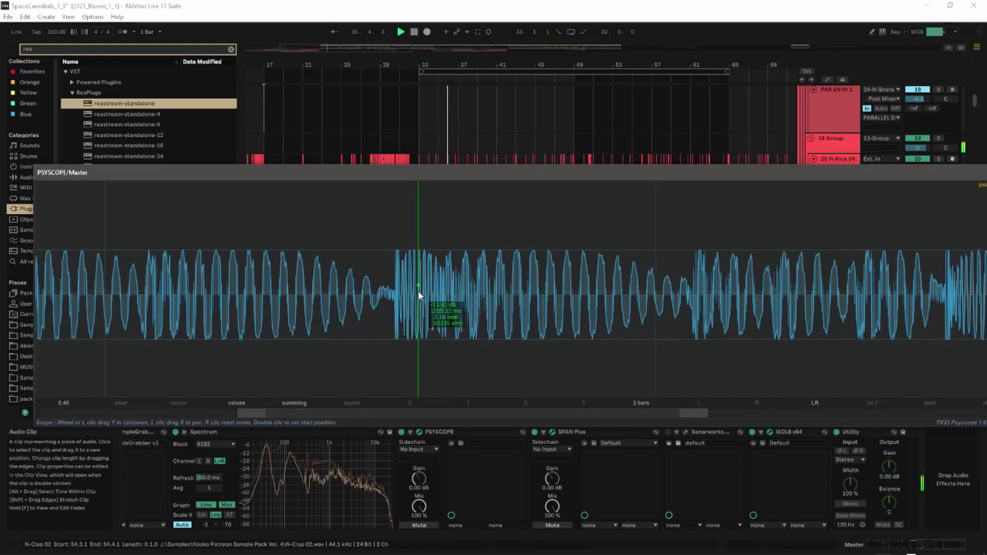
scroll(418, 291, up, 2)
scroll(418, 289, down, 3)
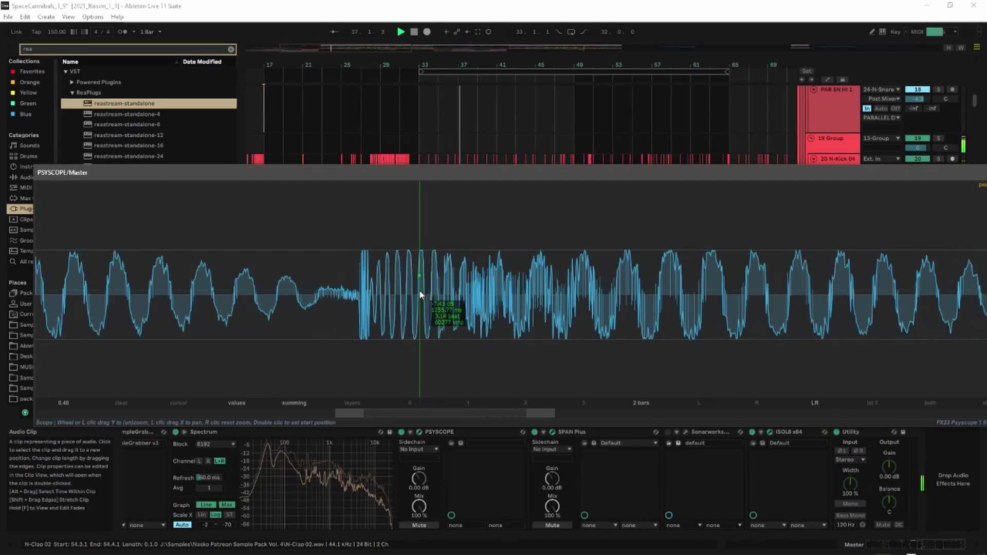
drag(403, 292, 960, 290)
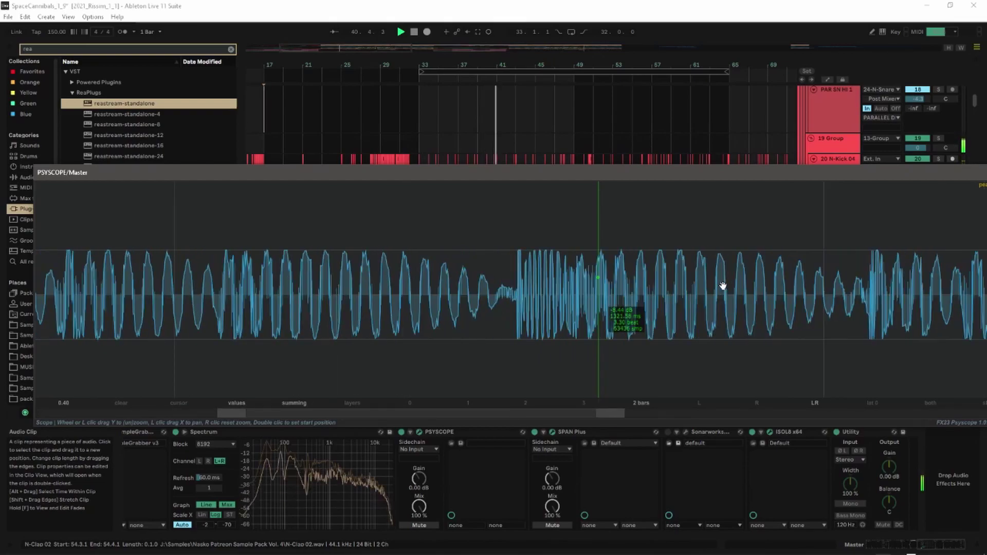
scroll(443, 276, up, 3)
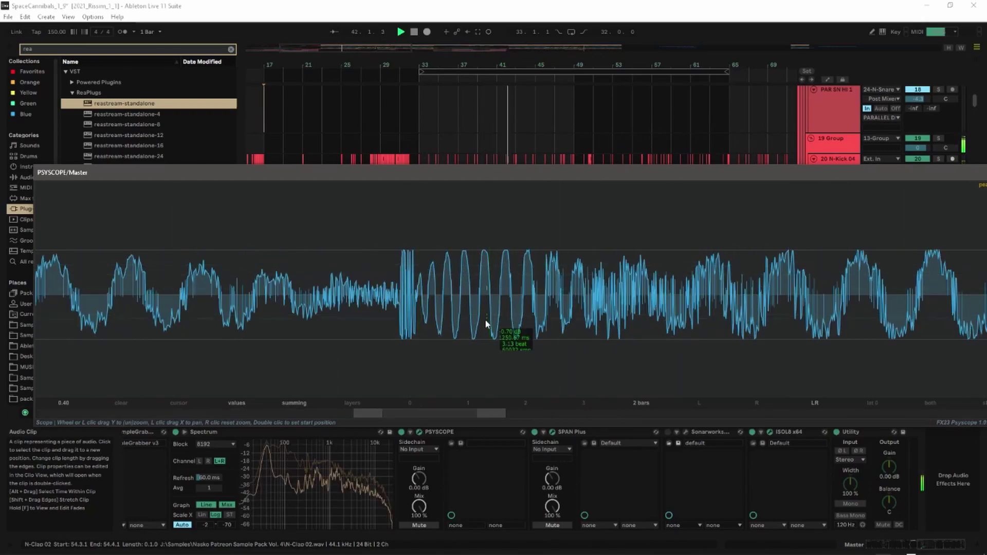
double_click(486, 323)
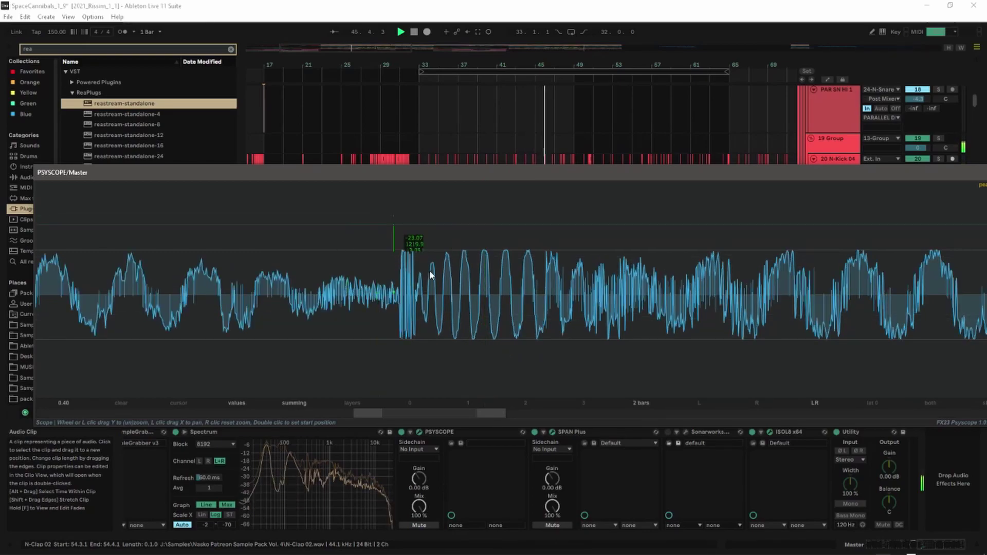
double_click(394, 300)
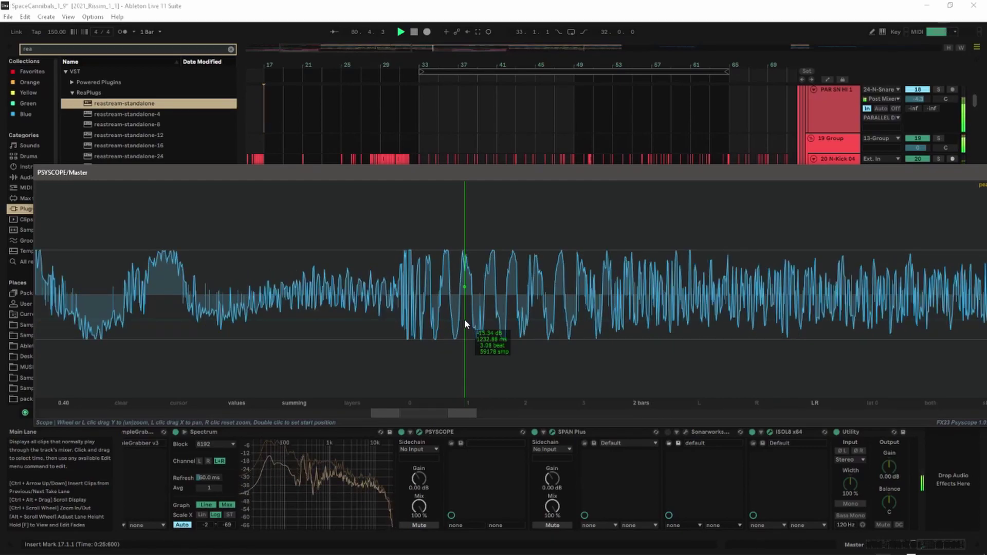
Stop playback and switch to the Session View with the PSYSCOPE window placed below the clip slots
click(414, 34)
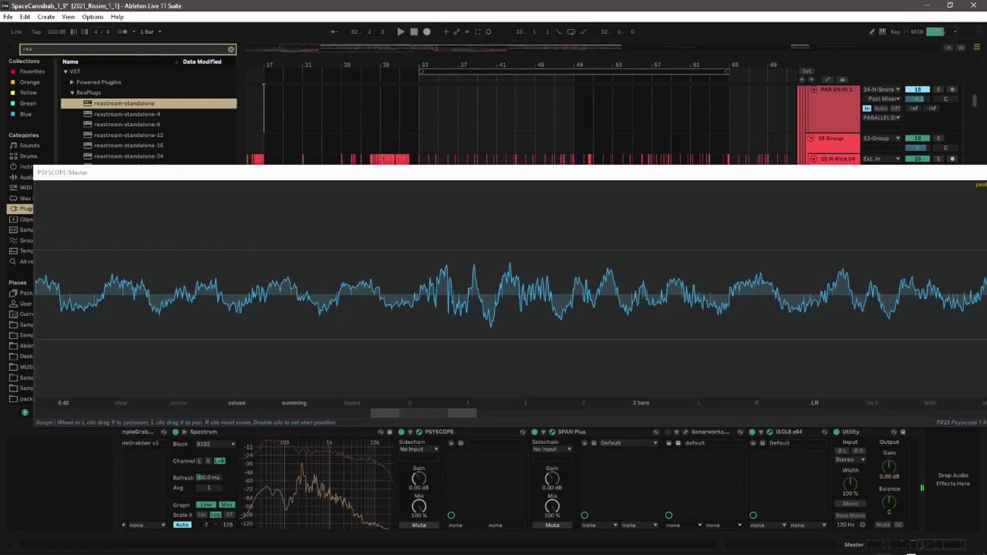
key(Tab)
drag(452, 300, 415, 212)
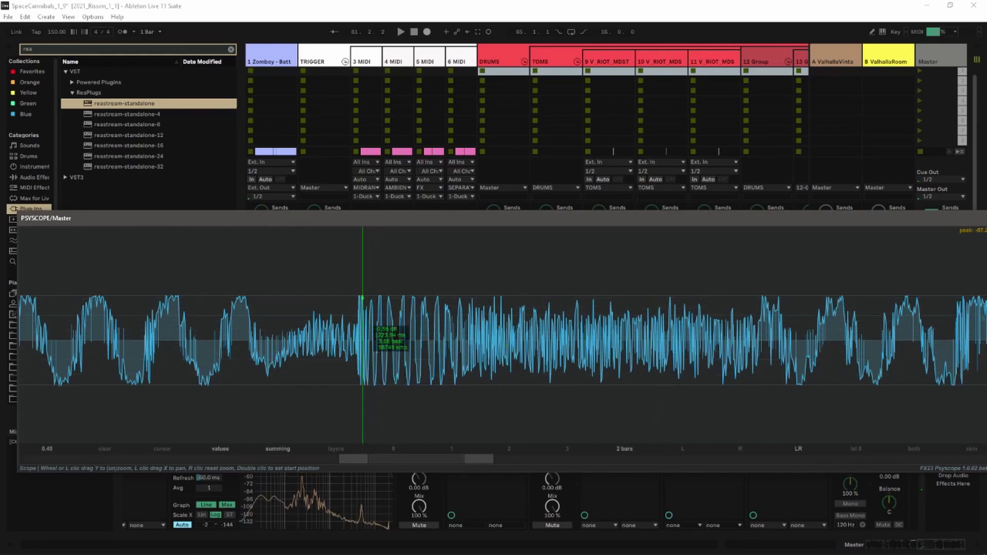
Examine the captured master waveform in PSYSCOPE, comparing the drum transient with the bass before and after it
scroll(363, 329, up, 3)
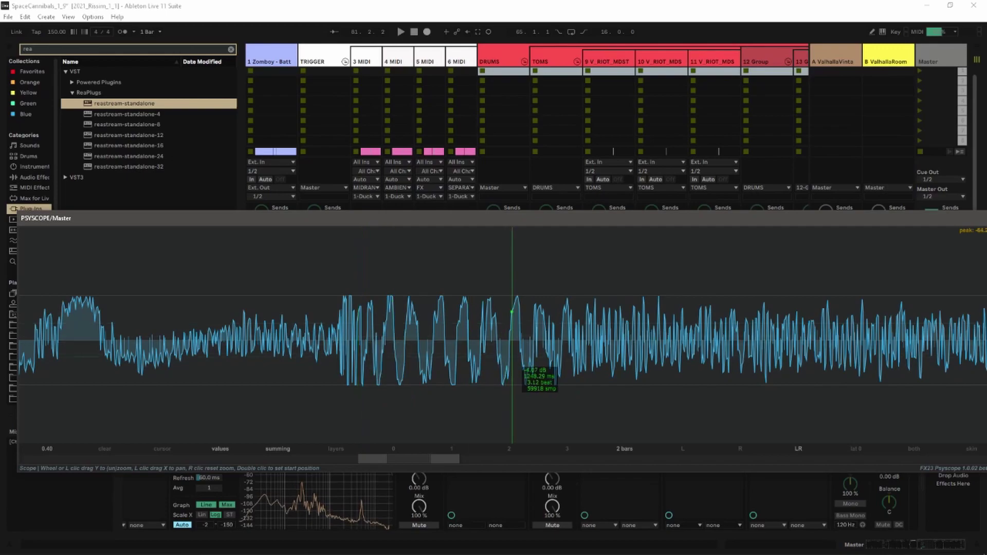
scroll(512, 351, up, 2)
scroll(456, 354, down, 2)
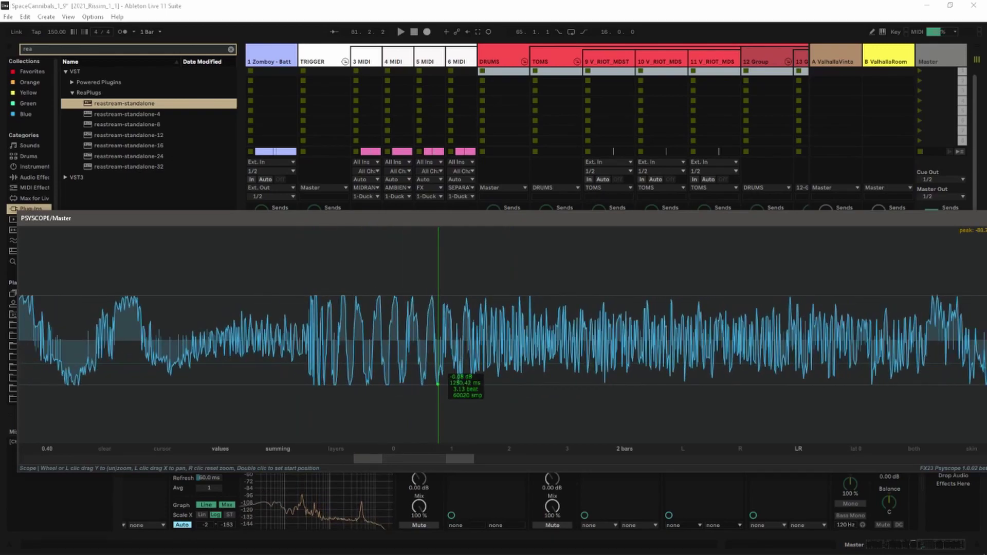
scroll(656, 366, down, 3)
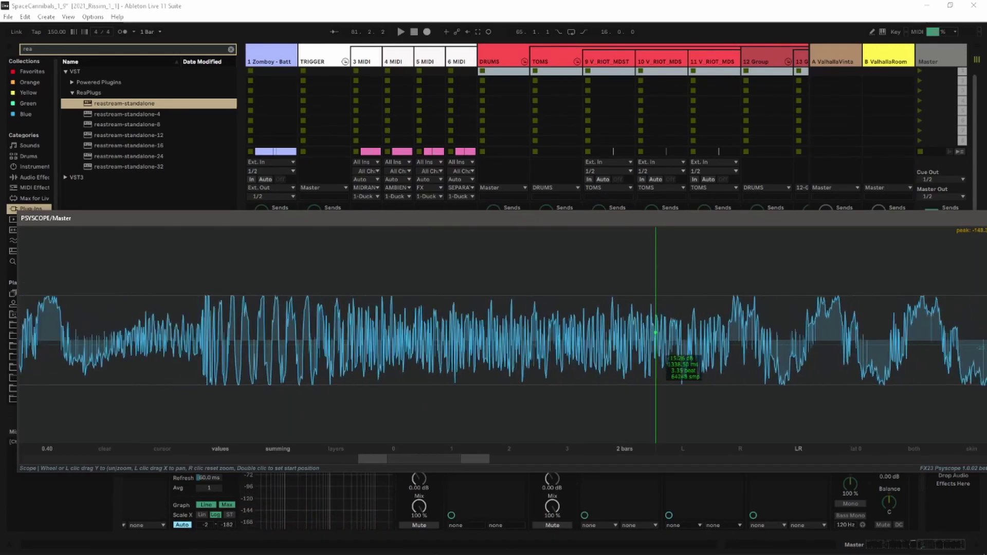
scroll(656, 363, down, 1)
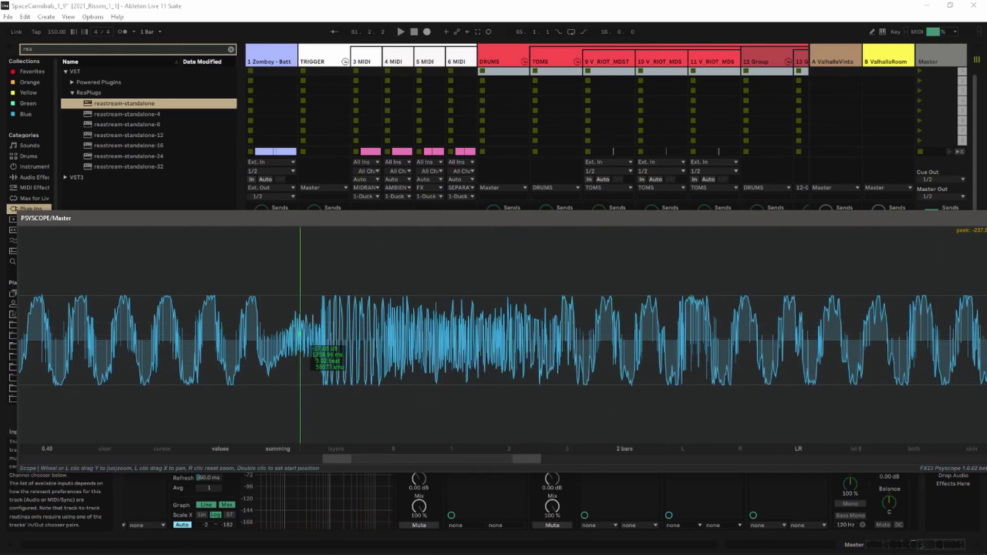
drag(295, 350, 305, 350)
scroll(304, 349, up, 2)
scroll(304, 349, up, 3)
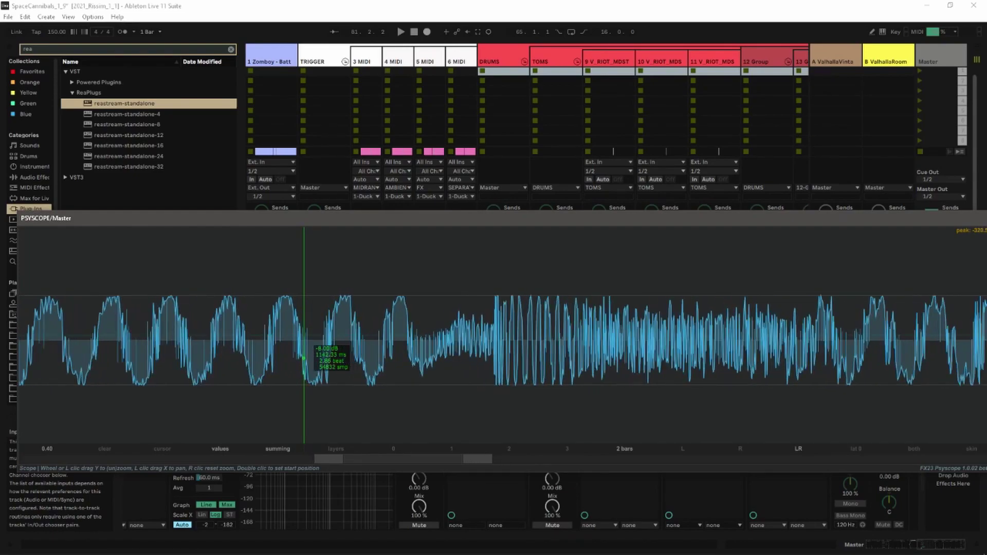
Open the Duck plug-in on the SEPARATE SUB track and place its window over the mixer
drag(444, 220, 408, 237)
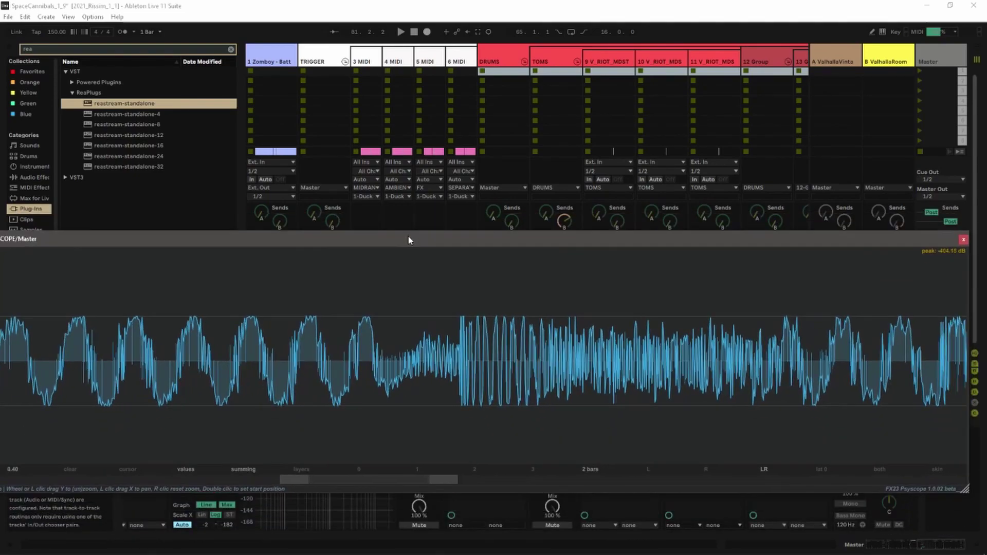
scroll(528, 134, right, 10)
scroll(527, 134, right, 2)
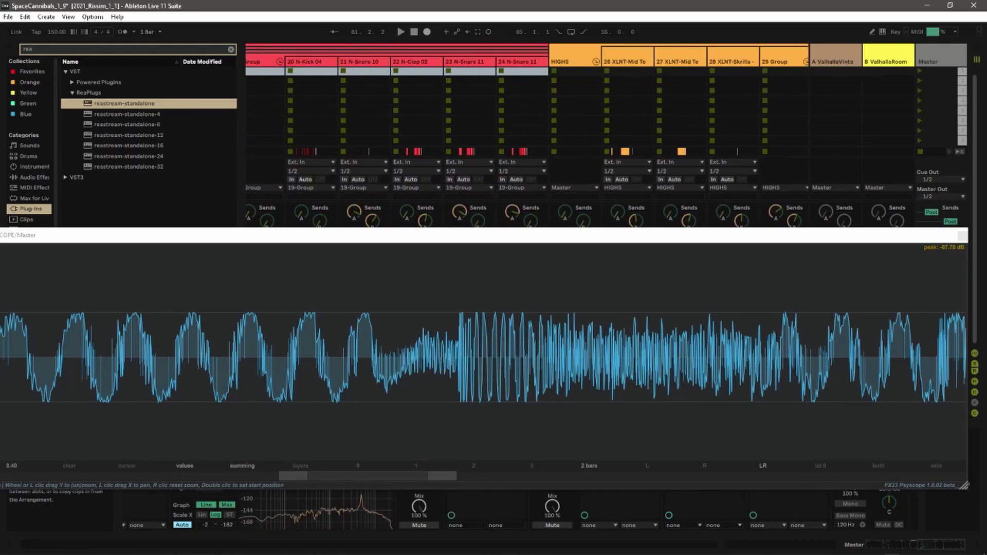
scroll(528, 134, right, 7)
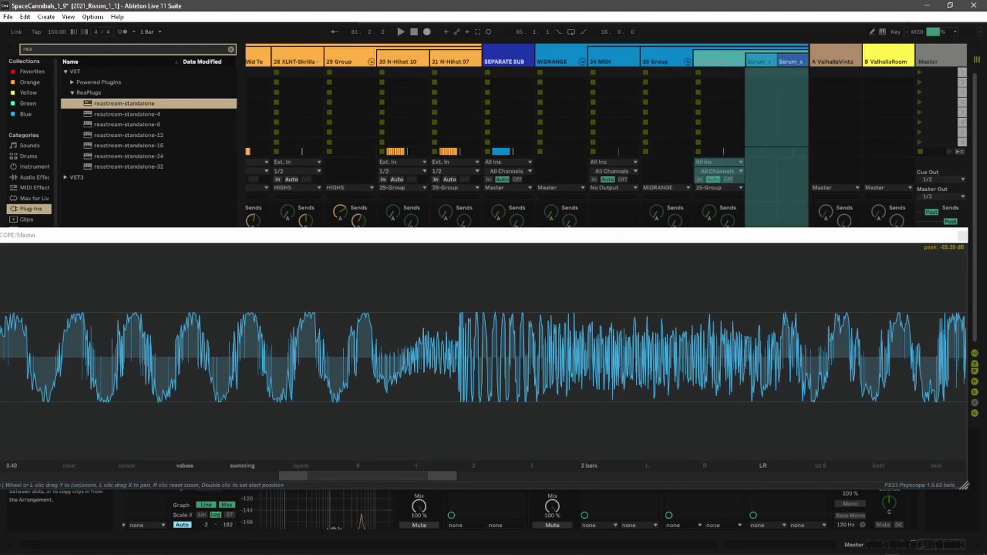
click(504, 61)
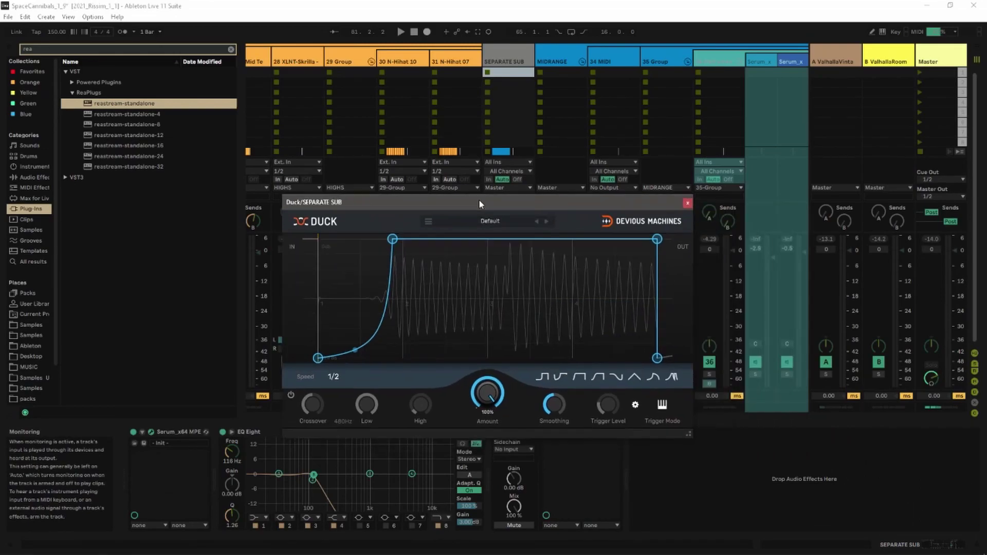
drag(492, 215, 344, 174)
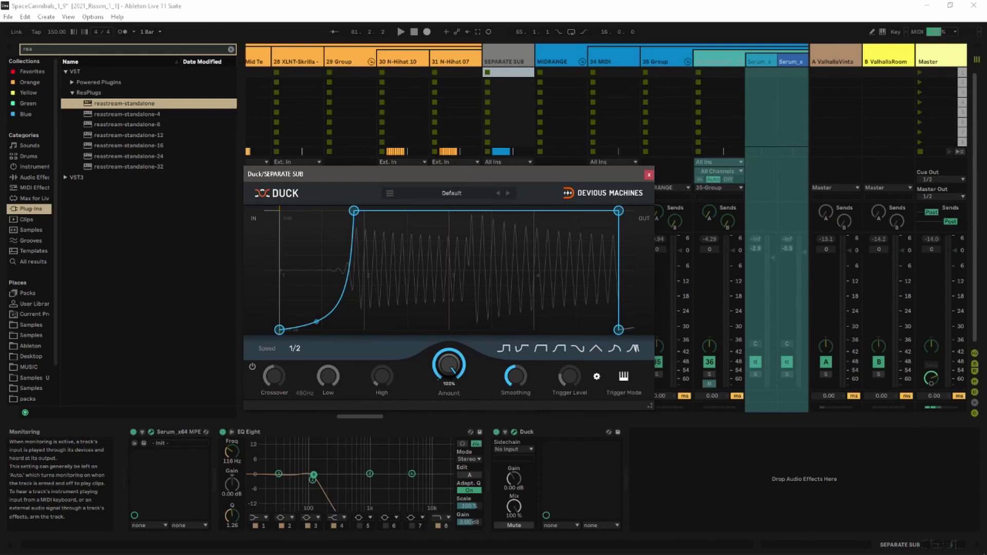
drag(514, 174, 538, 186)
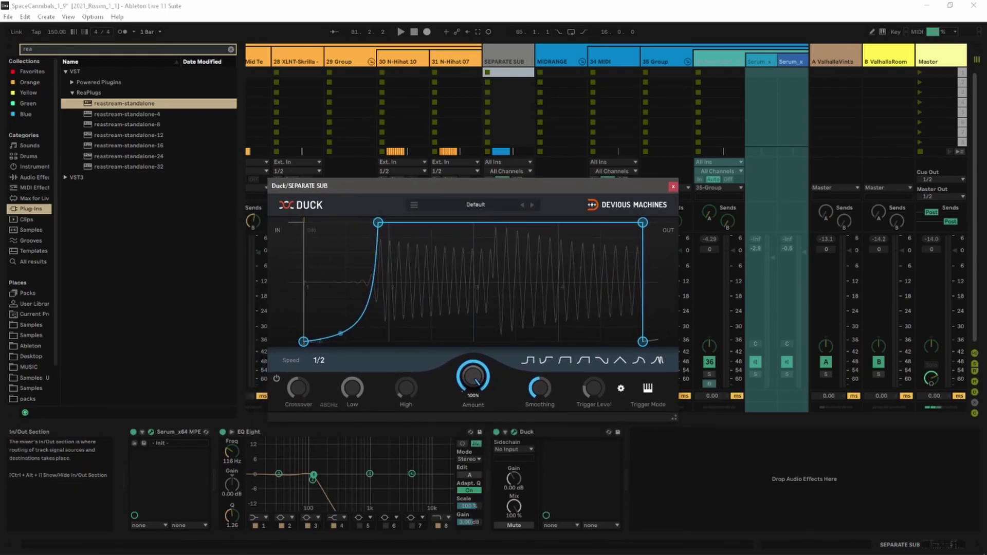
mouse_move(547, 187)
mouse_down()
mouse_move(542, 208)
mouse_move(545, 198)
mouse_up()
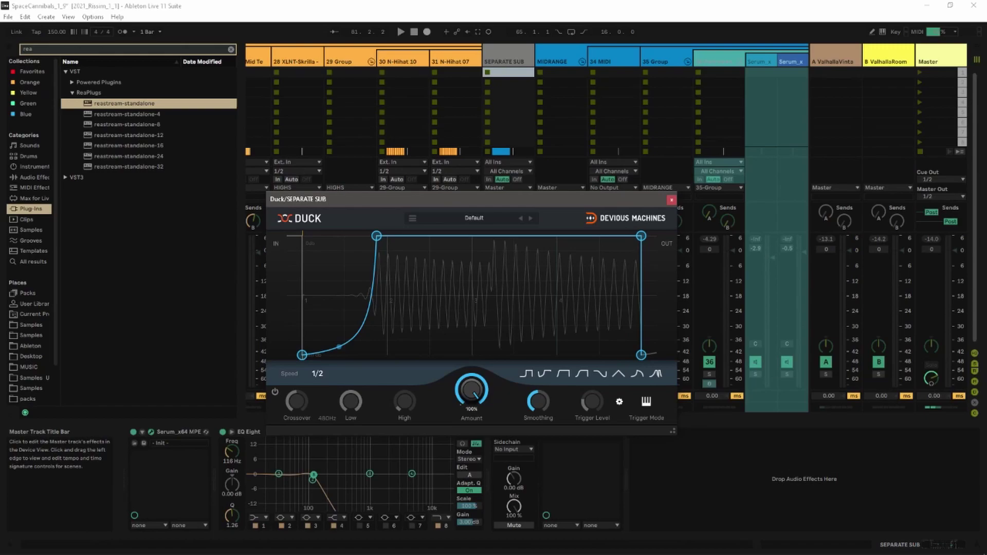
Select the Master track and examine its waveform in PSYSCOPE directly before, during and after the drum transient
click(940, 61)
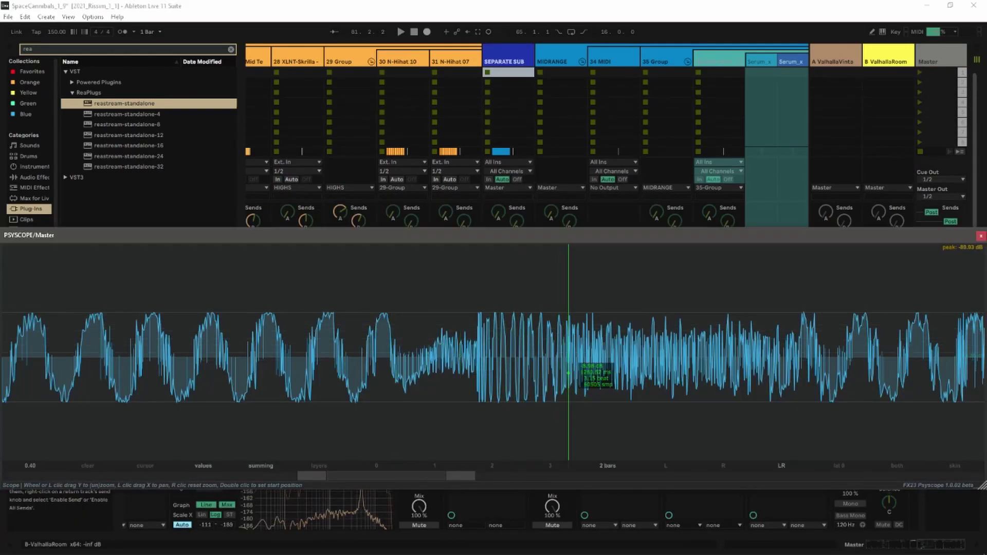
scroll(568, 371, down, 3)
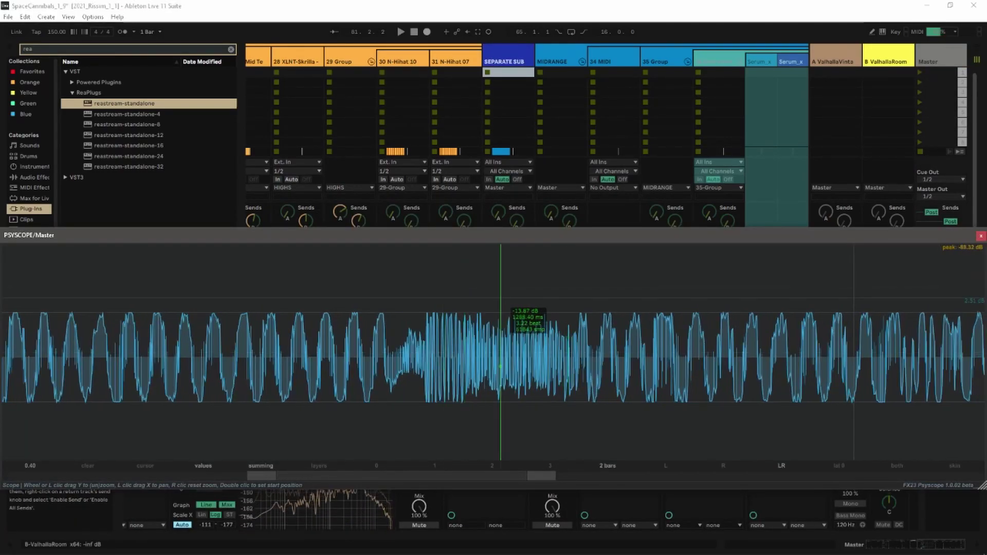
scroll(491, 360, up, 2)
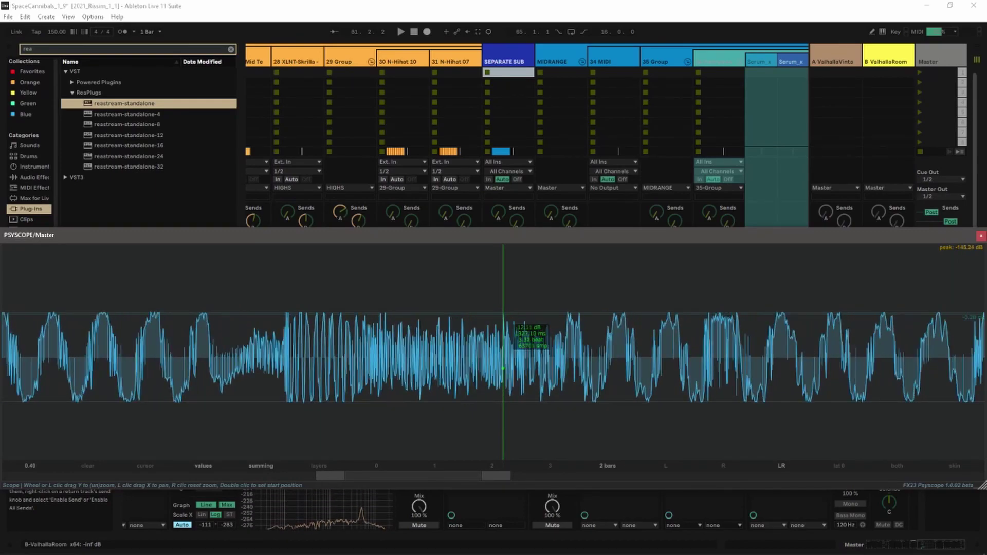
scroll(503, 360, up, 1)
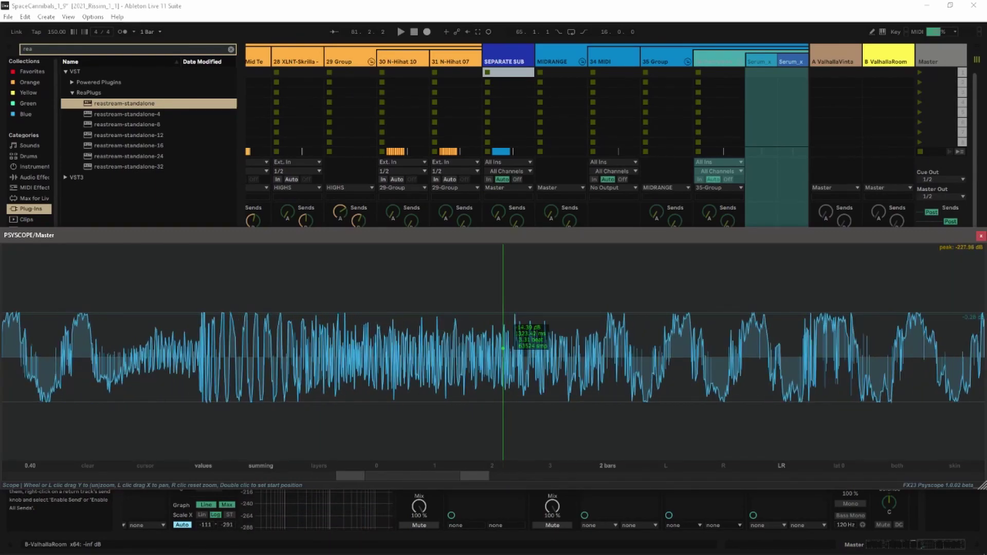
scroll(221, 355, up, 1)
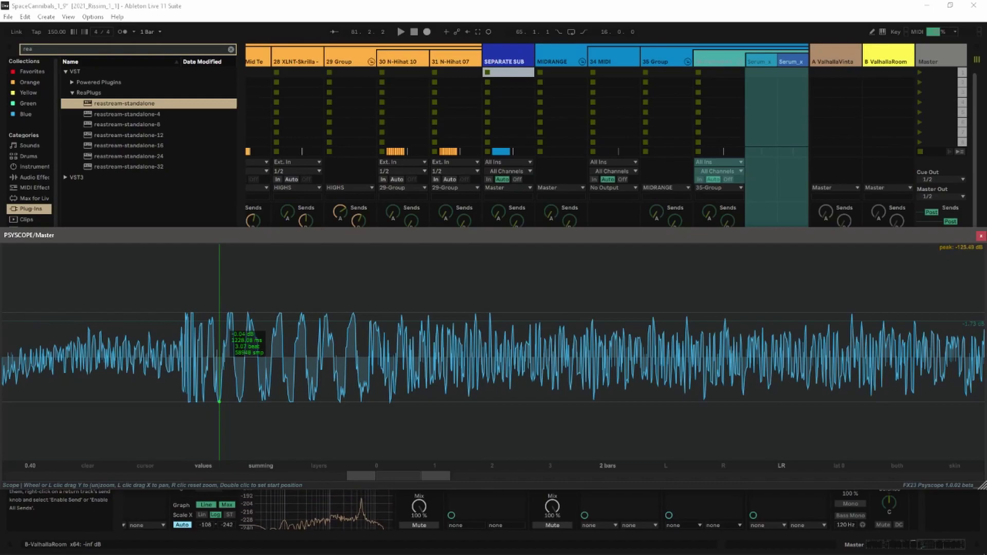
scroll(218, 344, down, 1)
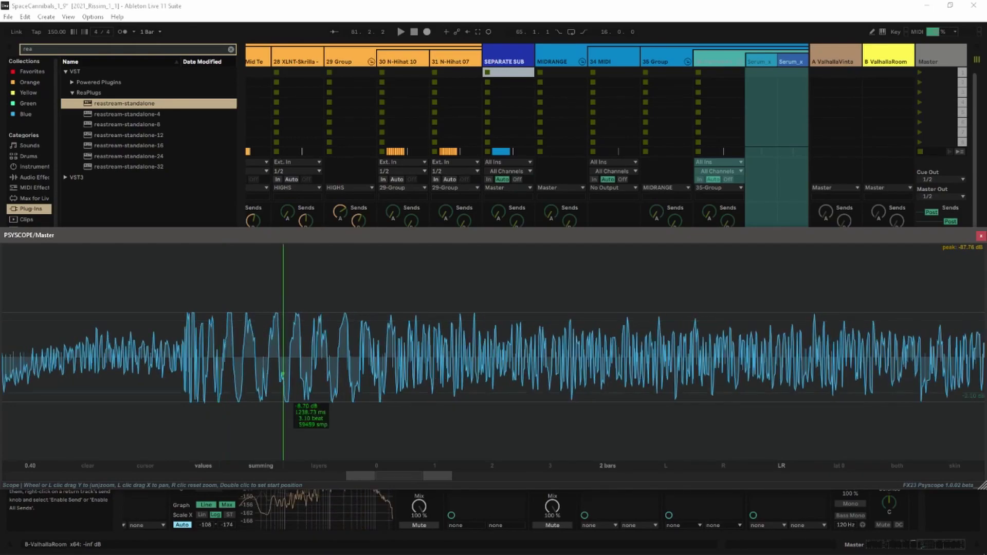
scroll(216, 344, up, 1)
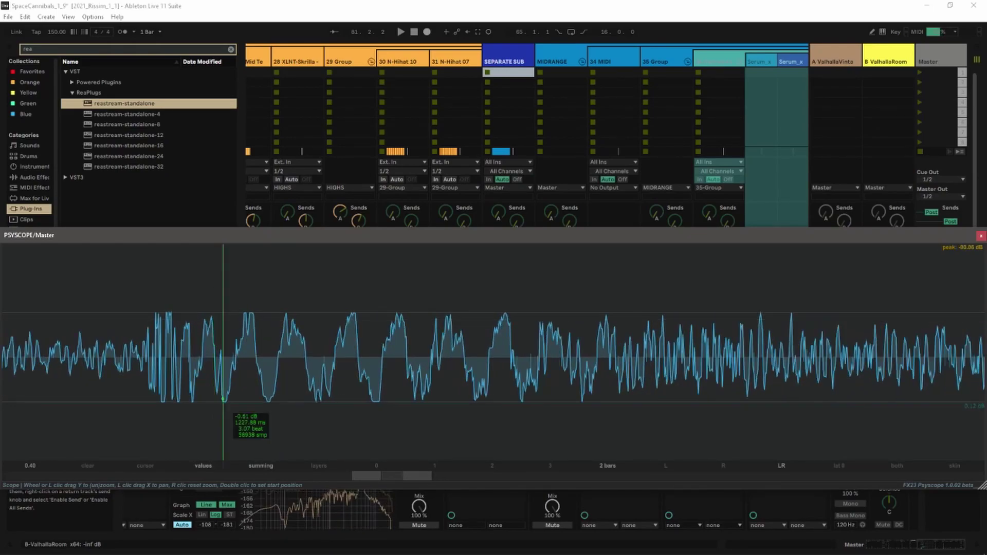
scroll(245, 380, down, 1)
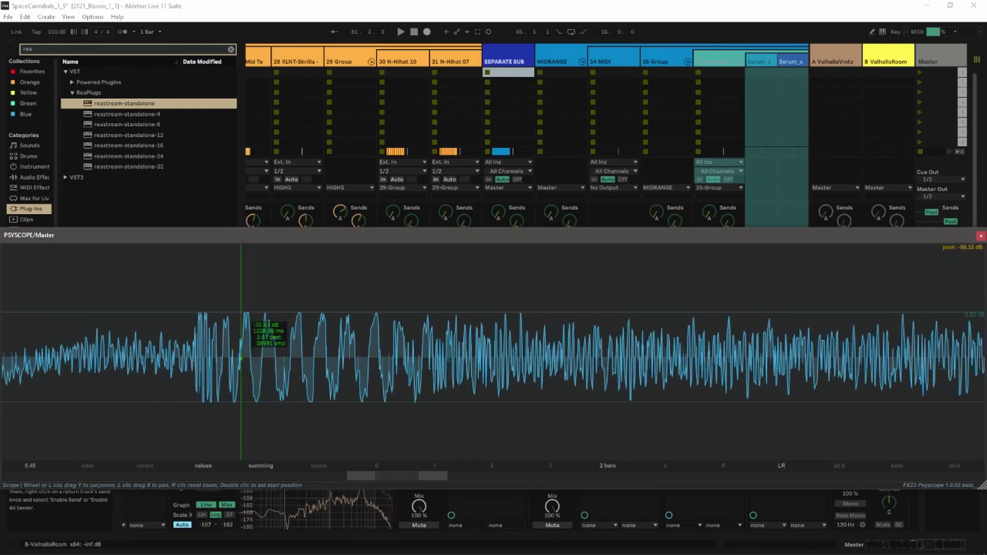
scroll(289, 360, down, 1)
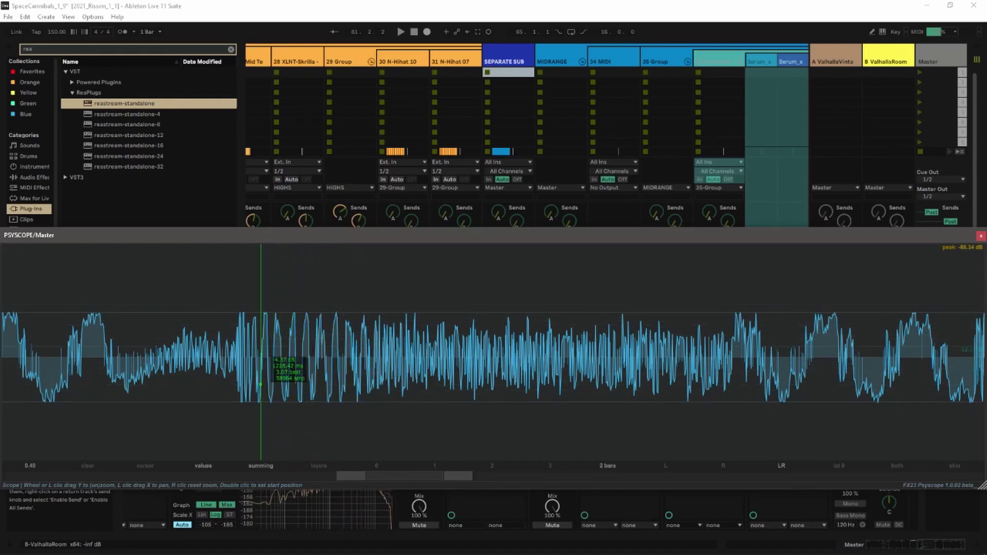
scroll(280, 358, up, 4)
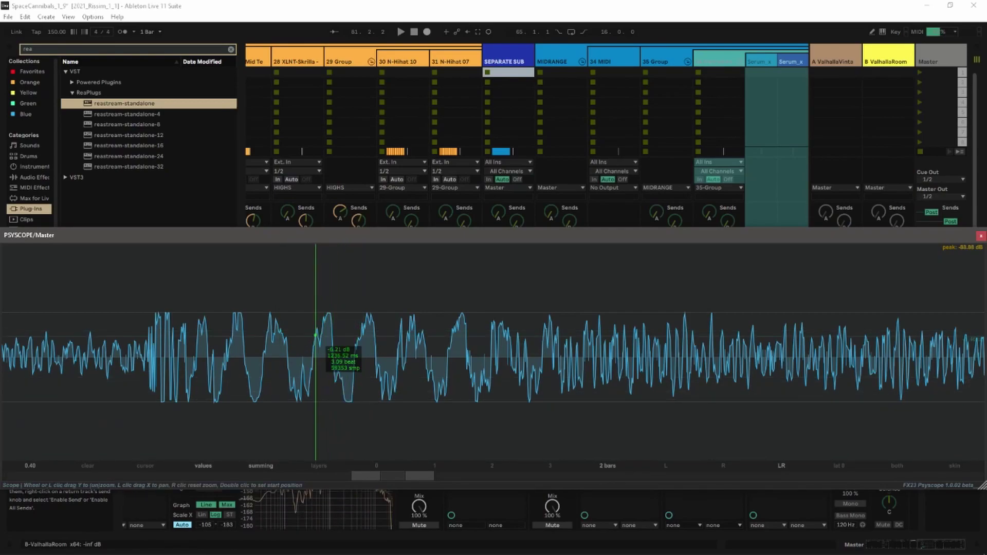
scroll(320, 340, down, 2)
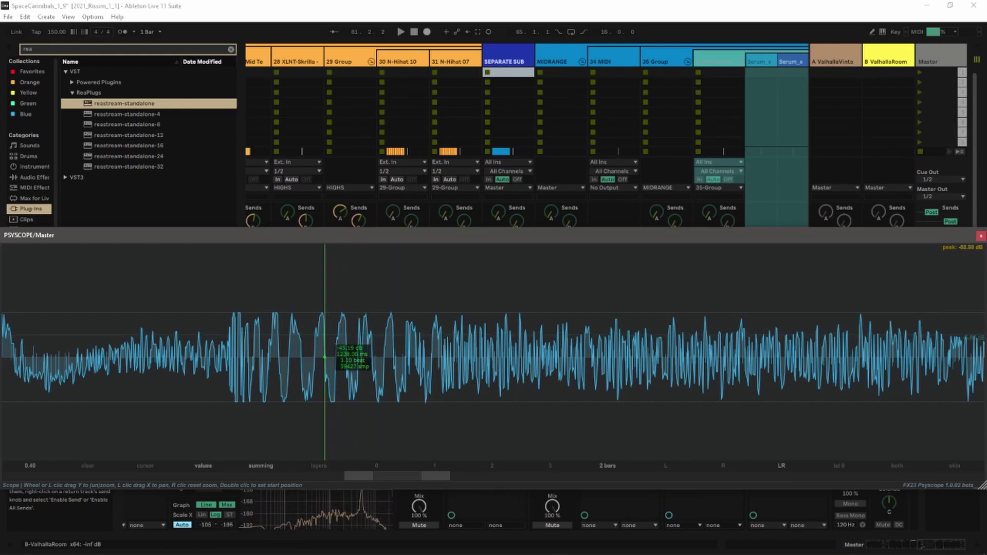
drag(317, 338, 307, 310)
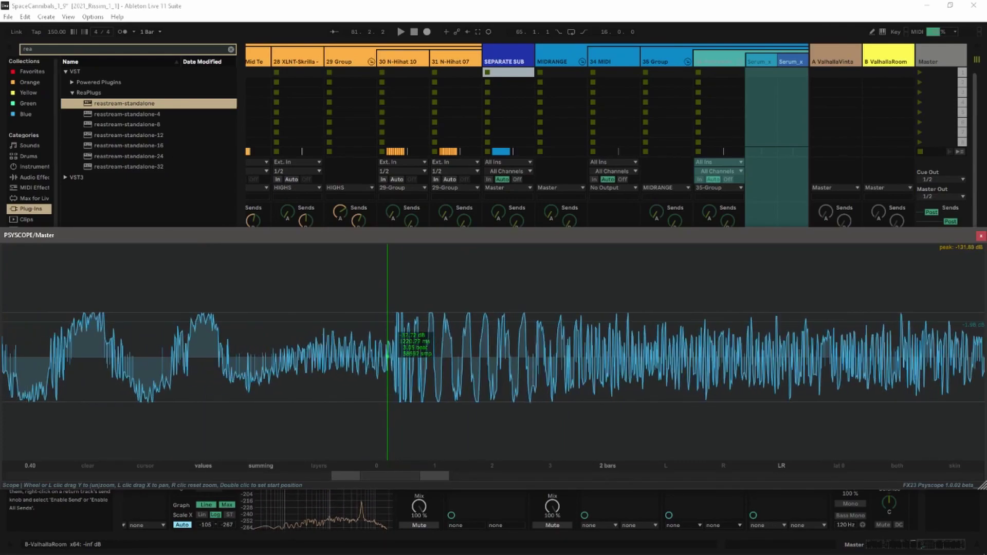
Move the PSYSCOPE window clear of the mixer and select the 6 MIDI track in the TRIGGER group
drag(446, 235, 476, 137)
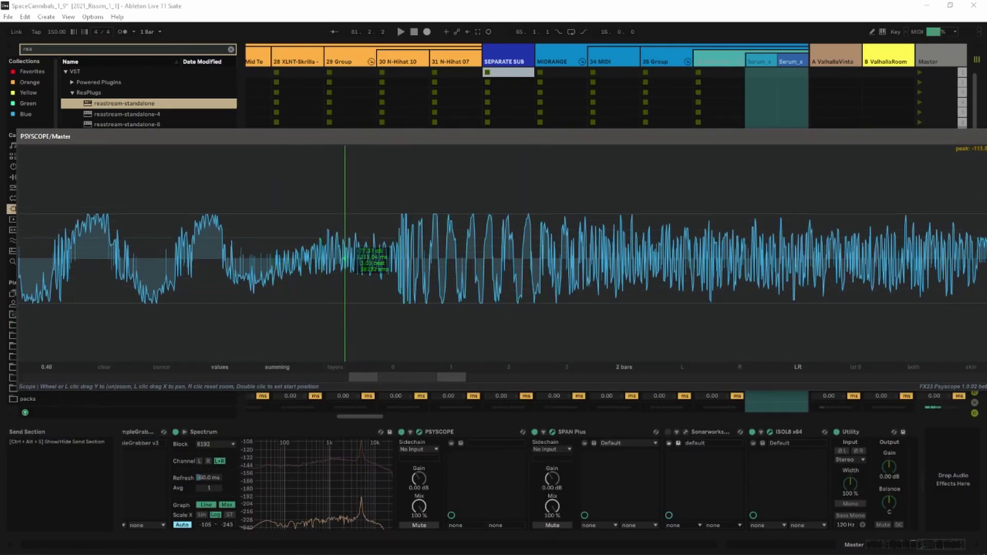
drag(388, 142, 320, 427)
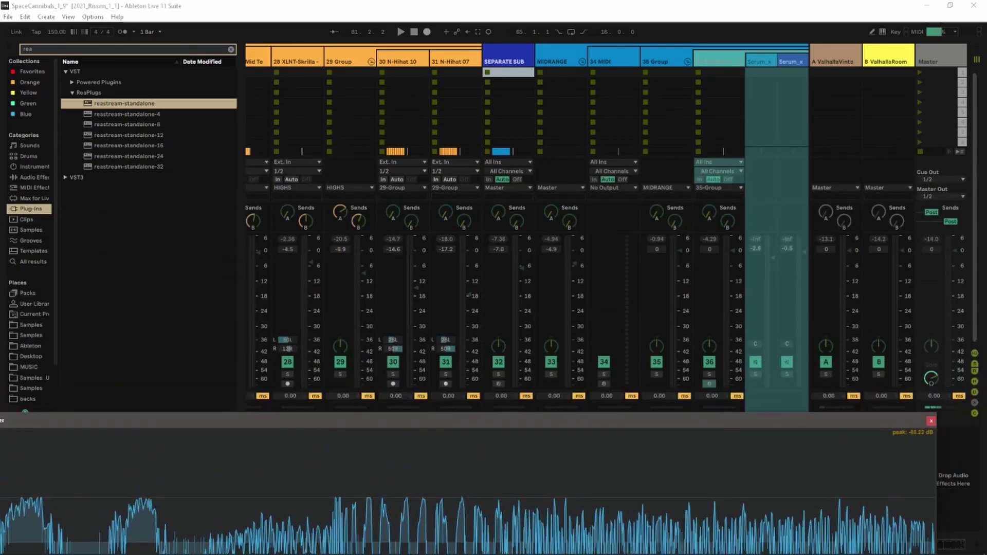
drag(690, 442, 681, 535)
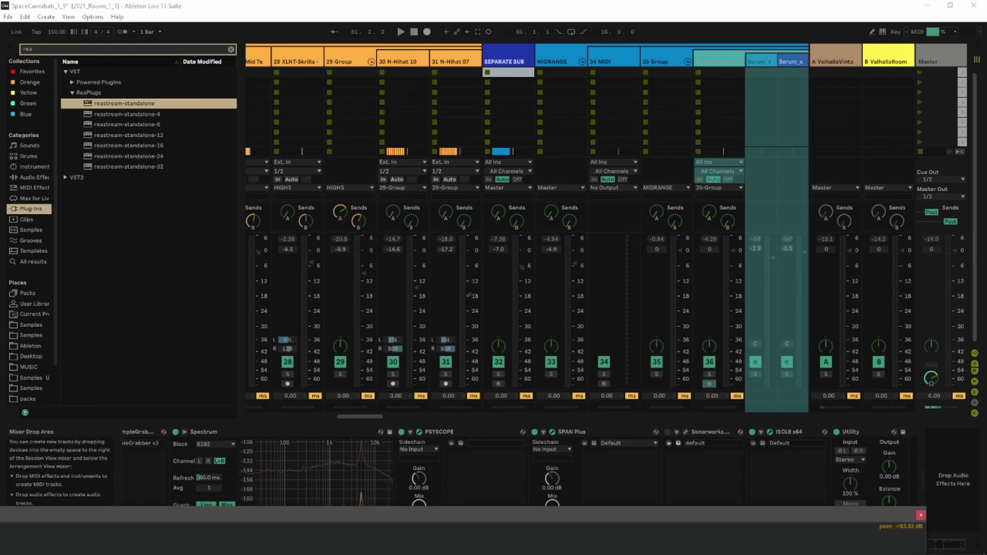
scroll(930, 61, left, 15)
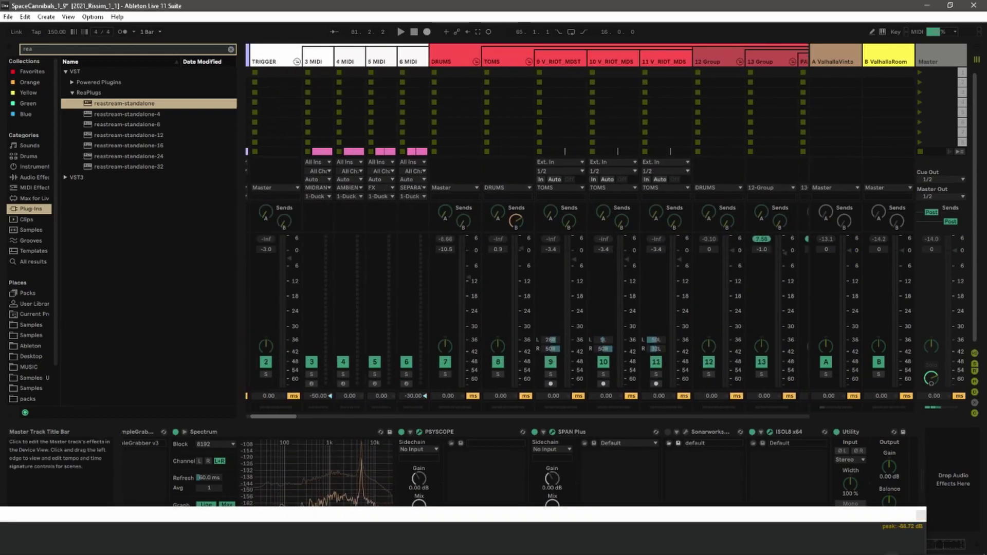
click(348, 72)
key(Right)
key(Right)
key(Right)
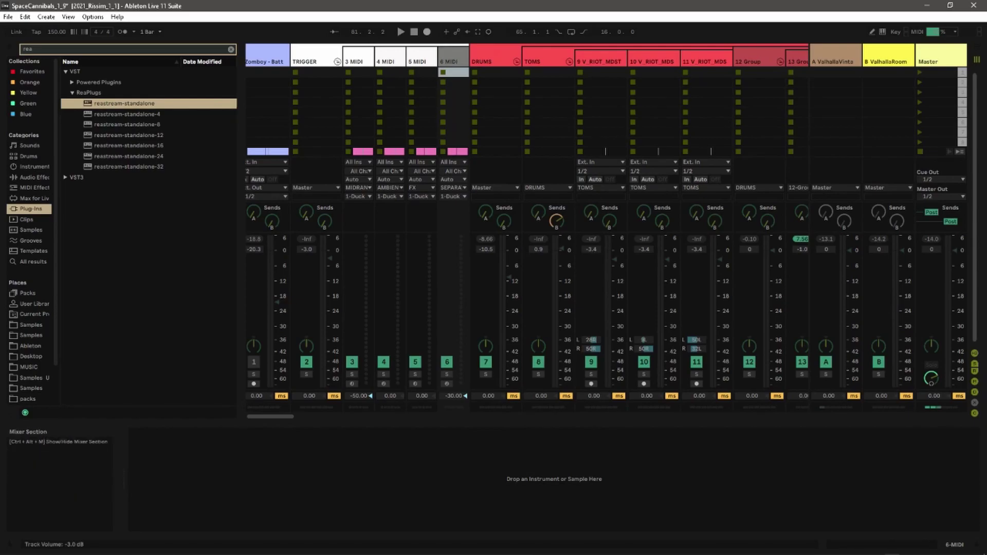
Switch to the Arrangement View and apply the TRIGGER group's track color to its grouped tracks and clips
key(Tab)
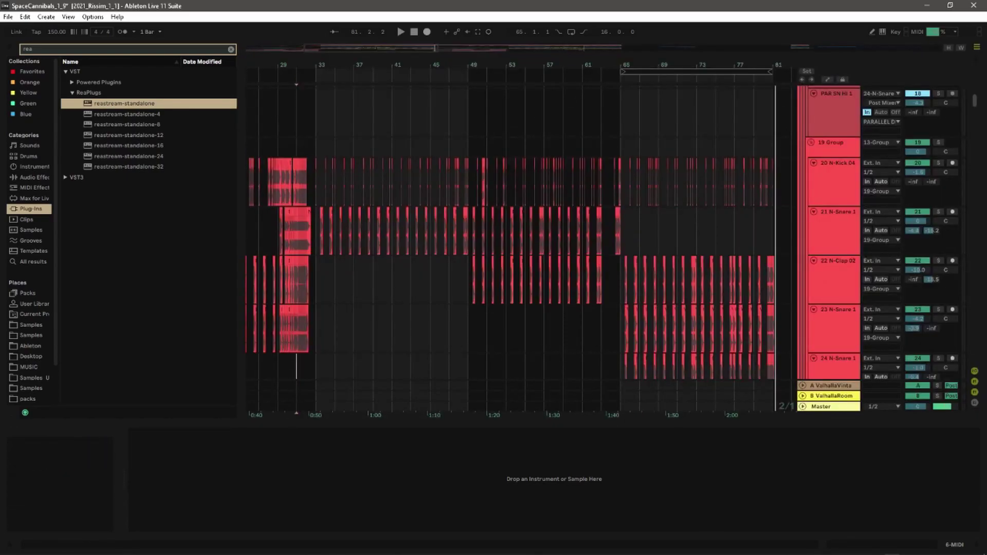
scroll(515, 231, up, 10)
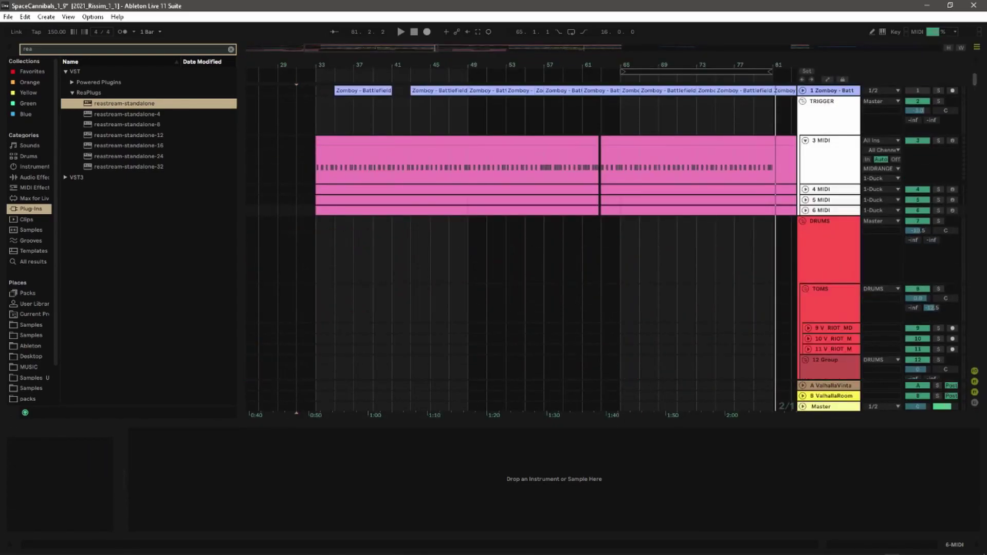
drag(515, 415, 514, 463)
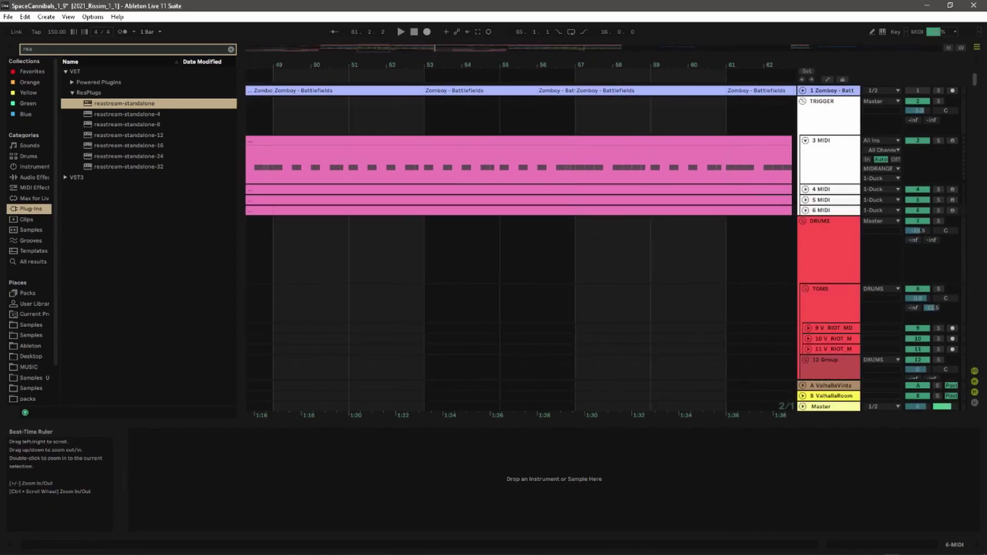
right_click(821, 118)
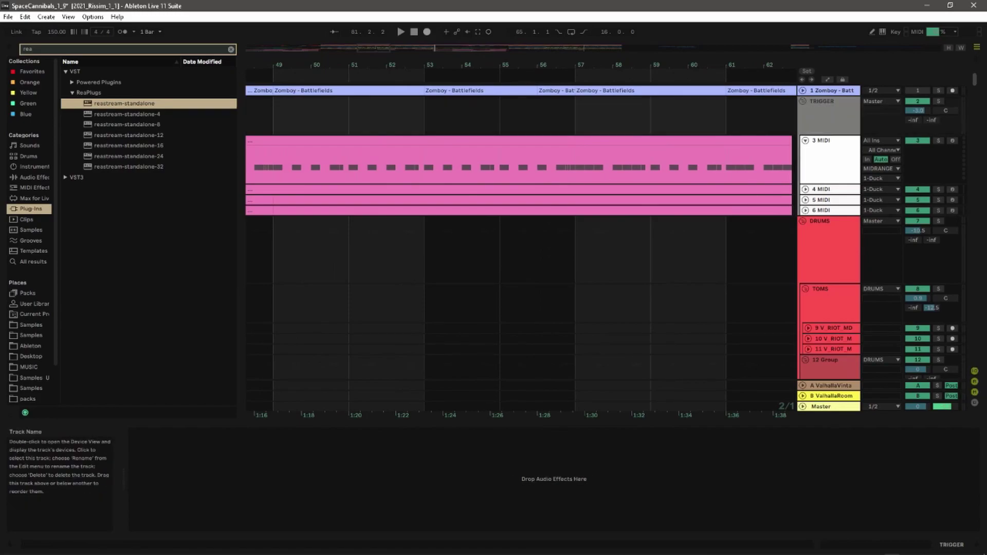
click(892, 319)
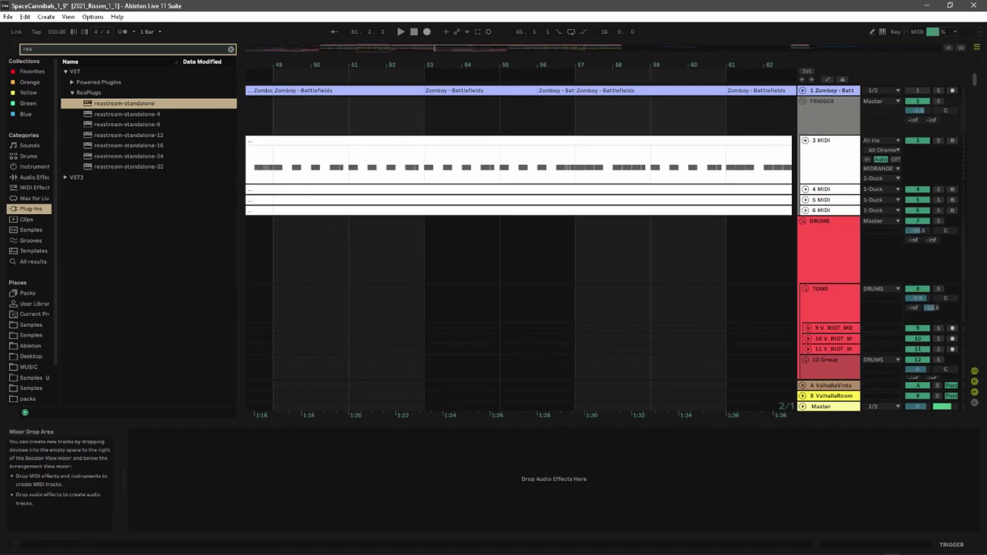
Unfold the 4 MIDI, 5 MIDI and 6 MIDI tracks and compare their trigger note patterns with 3 MIDI
click(806, 189)
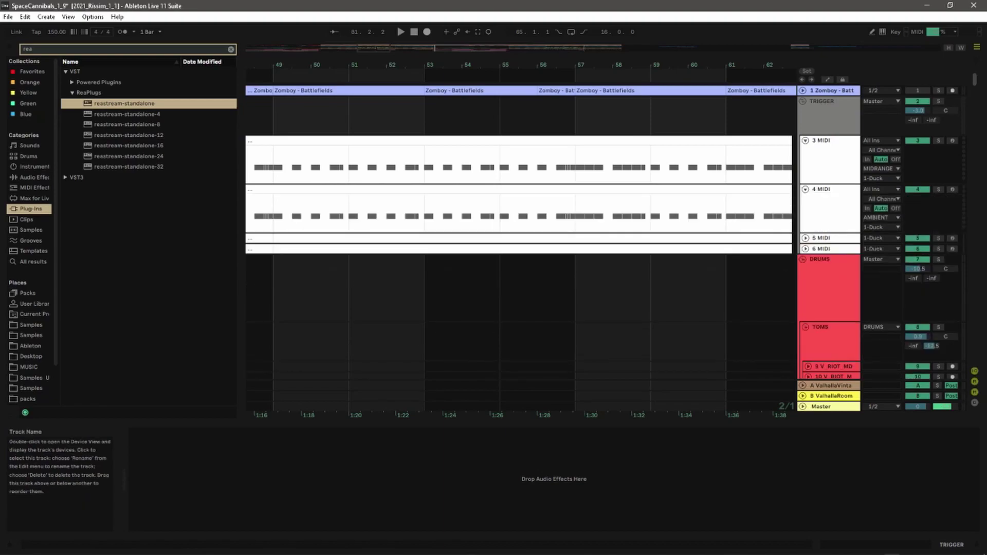
click(805, 238)
click(806, 287)
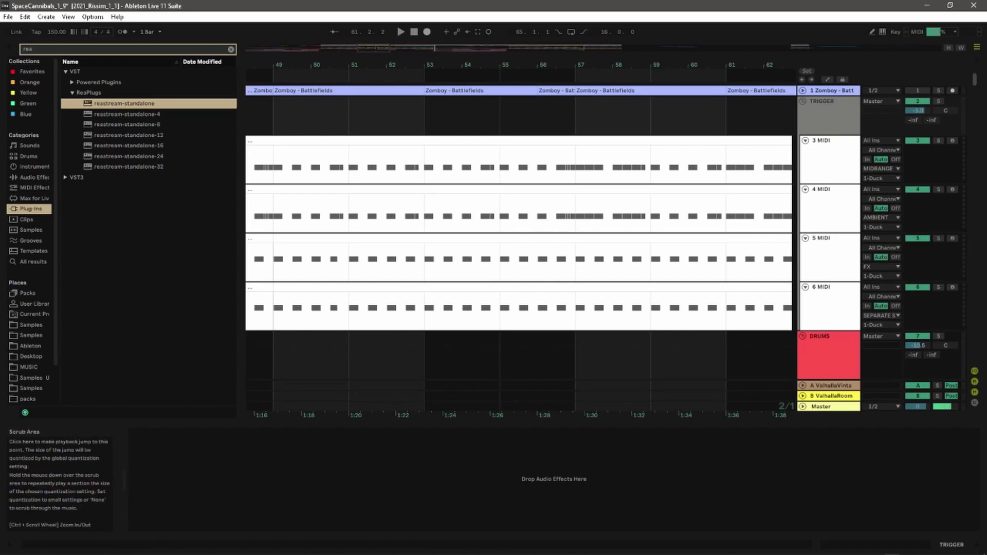
drag(566, 415, 480, 376)
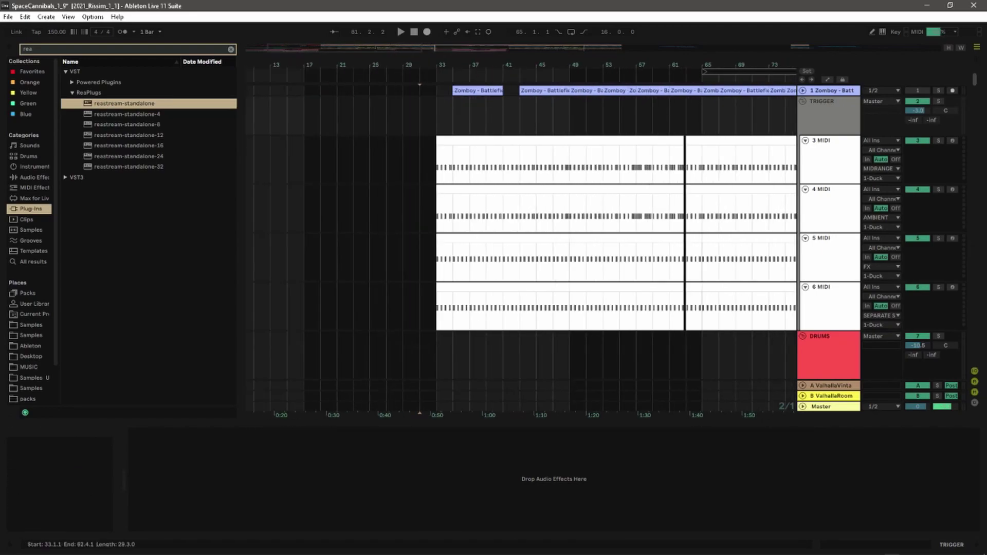
Fold the 4 MIDI, 5 MIDI and 6 MIDI tracks, keeping 3 MIDI unfolded to view its trigger notes
click(805, 140)
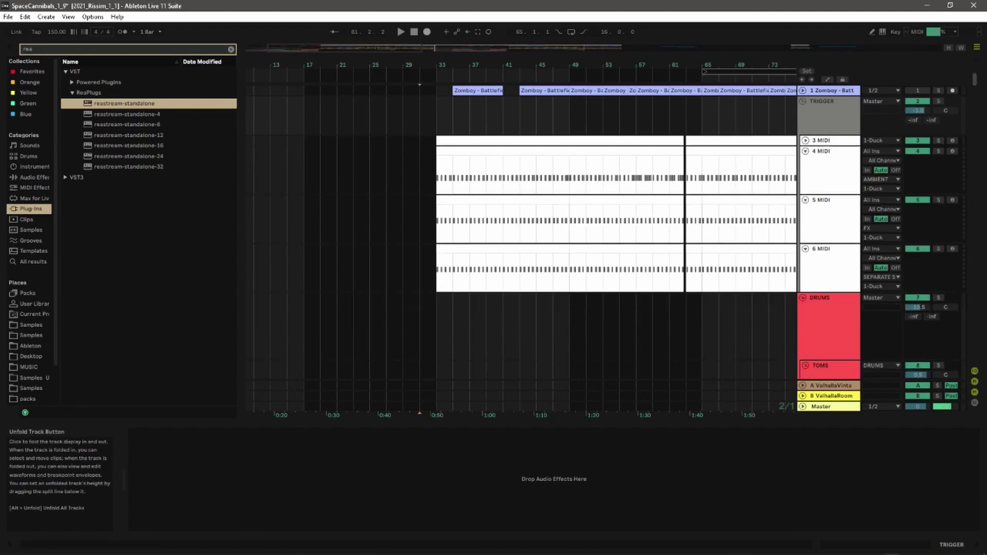
click(805, 151)
click(805, 161)
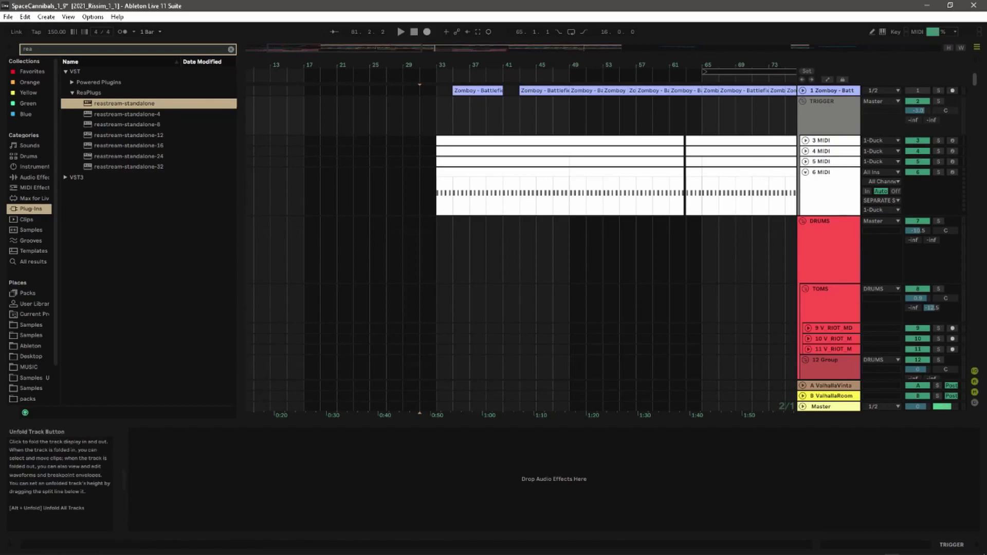
click(805, 140)
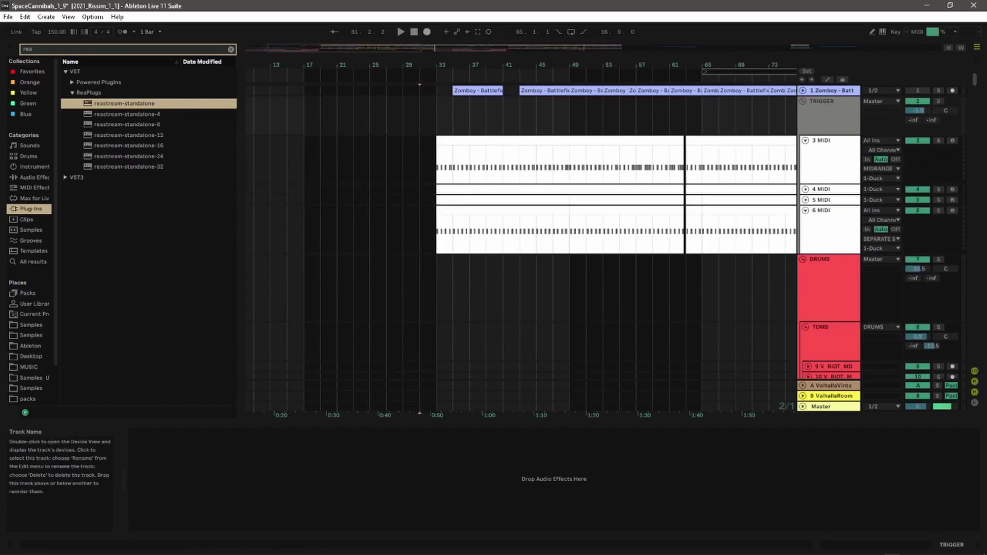
click(806, 210)
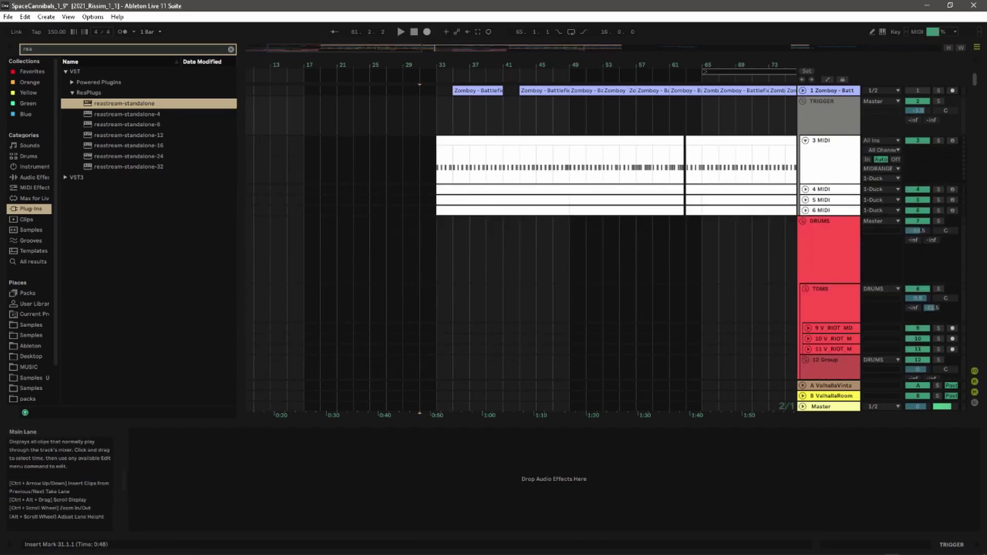
scroll(648, 164, up, 3)
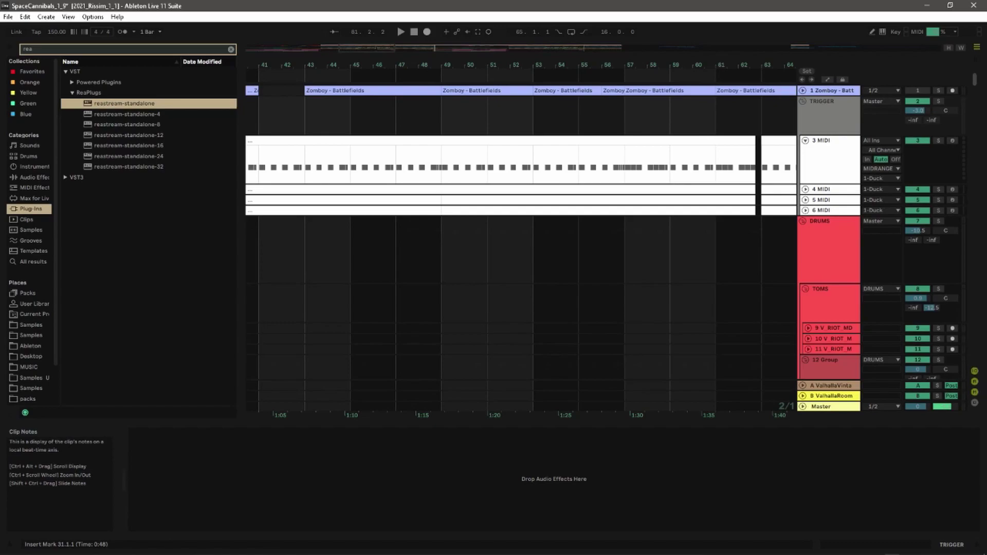
Check the TRIGGER group's four MIDI tracks and their Duck routing in the Session View
key(Tab)
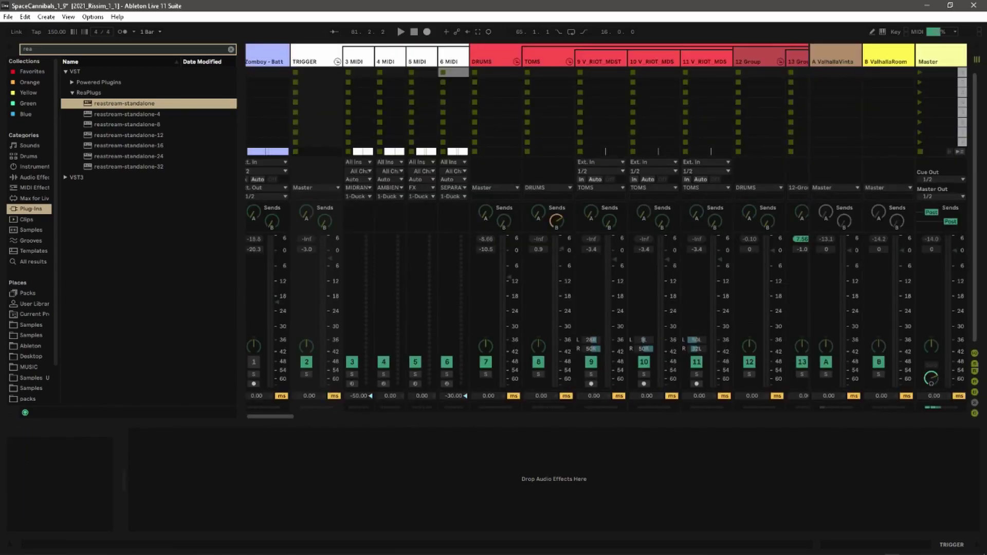
scroll(528, 221, left, 1)
key(Tab)
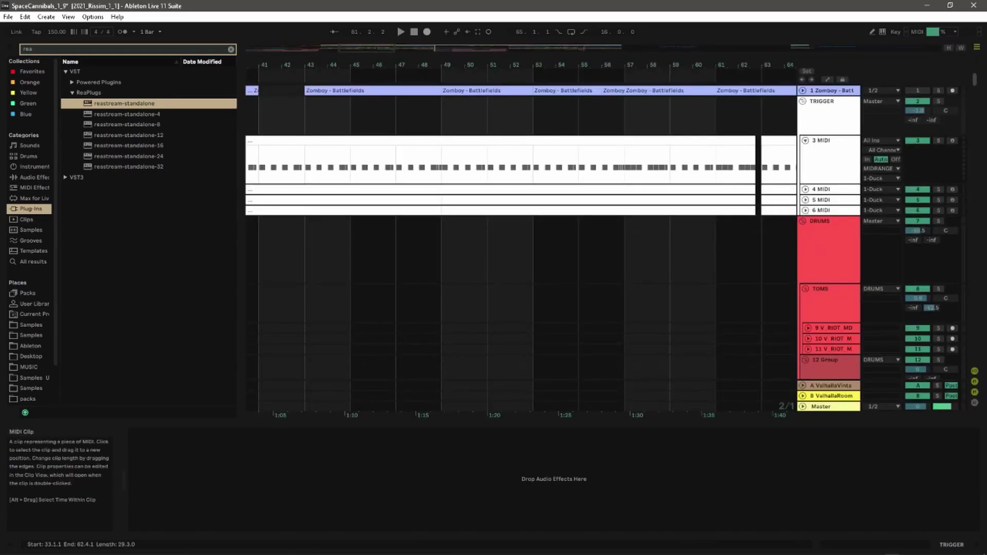
key(Tab)
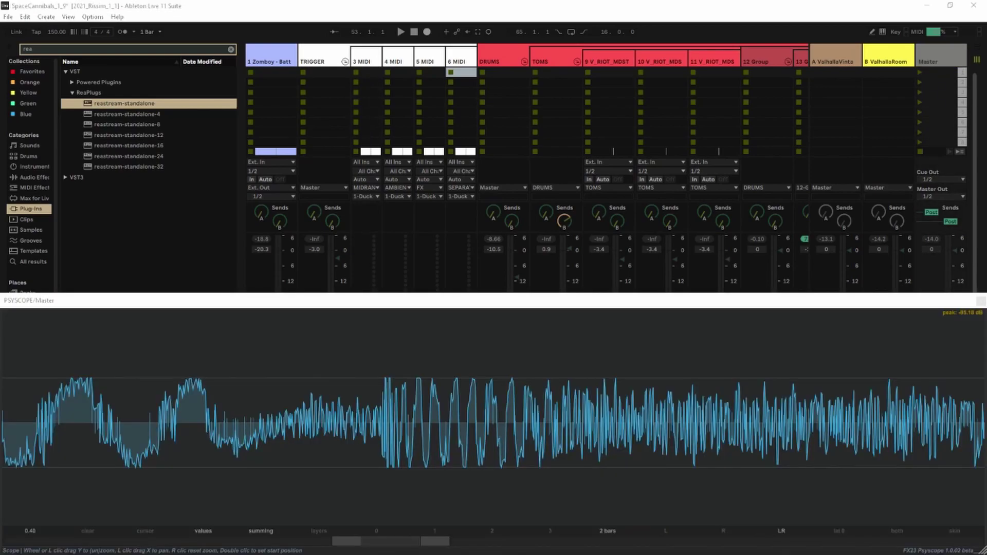
Return to the Arrangement View and display the trigger clips across the whole song
key(Tab)
key(minus)
key(minus)
key(minus)
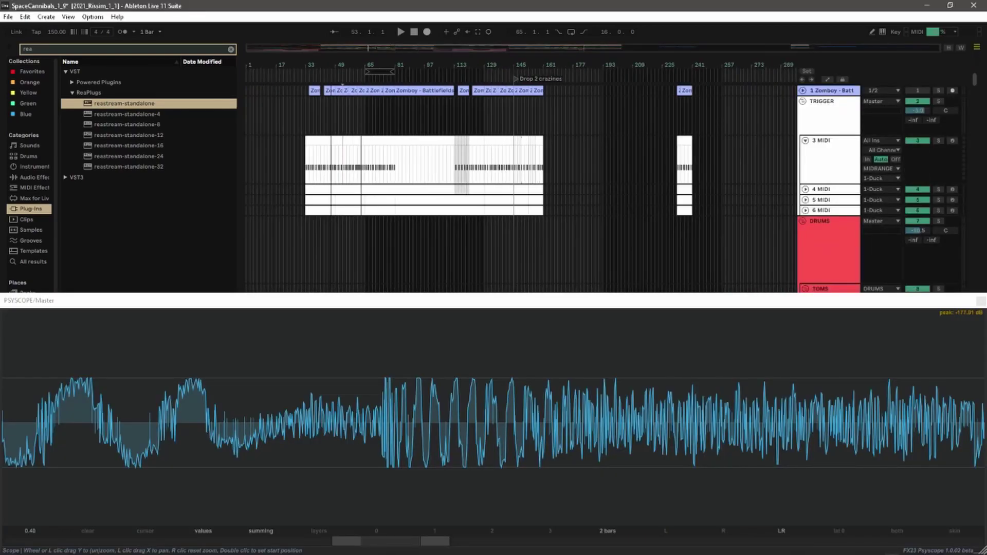
scroll(514, 190, down, 1)
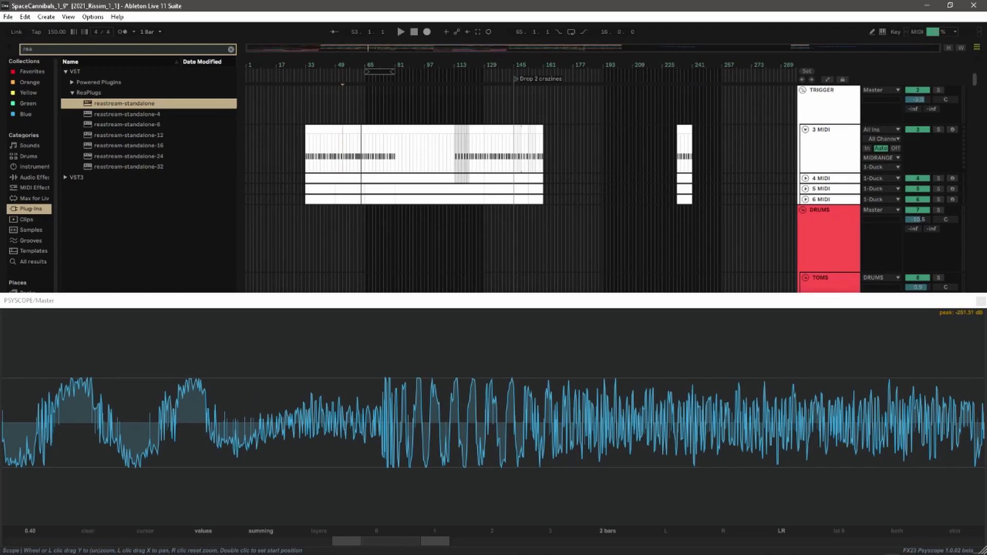
Move the loop region to start at bar 33 and extend it to 32 bars
key(plus)
key(plus)
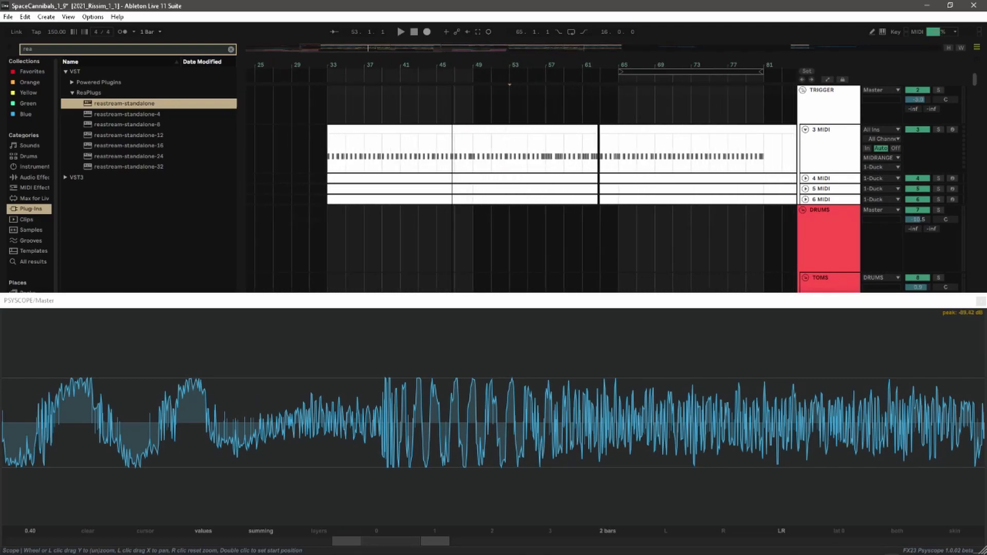
click(463, 152)
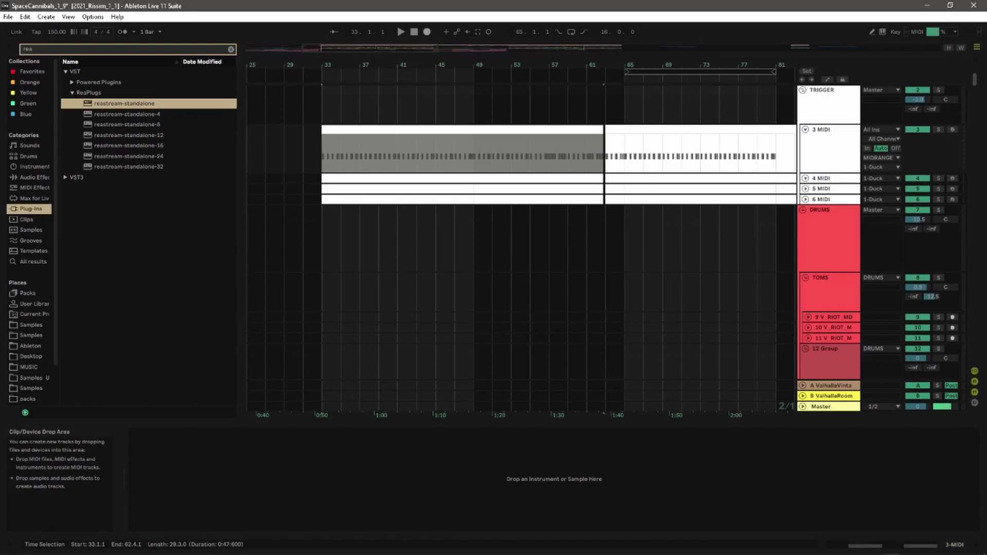
drag(699, 71, 396, 71)
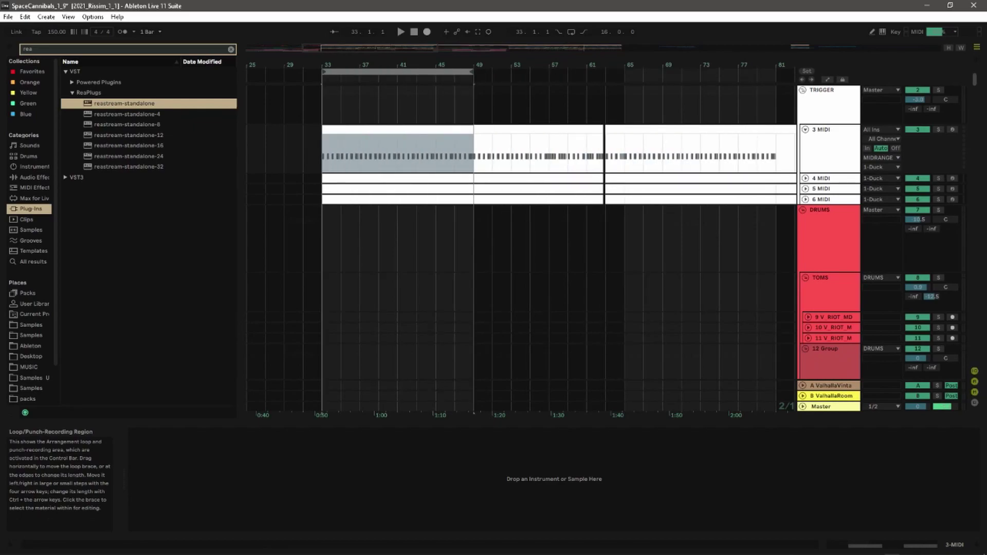
drag(474, 71, 623, 72)
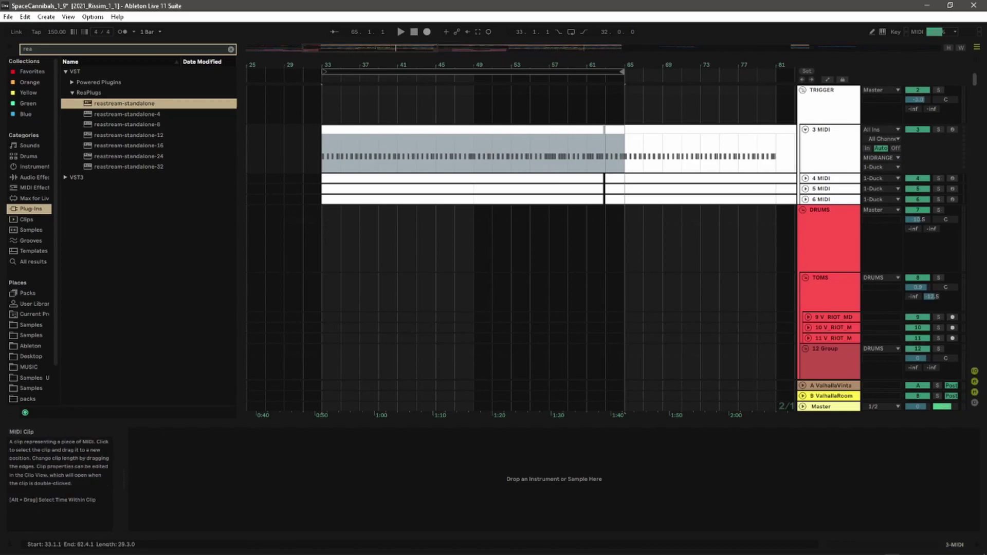
Play the looped section from the 3 MIDI clip and place the Master's PSYSCOPE window above the Session View's track delays
click(463, 129)
key(space)
key(Tab)
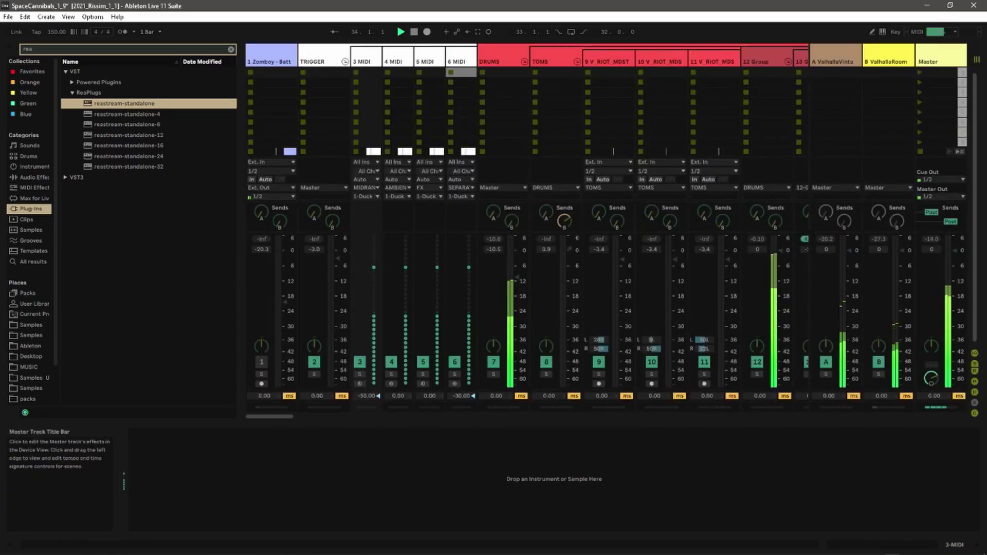
click(941, 61)
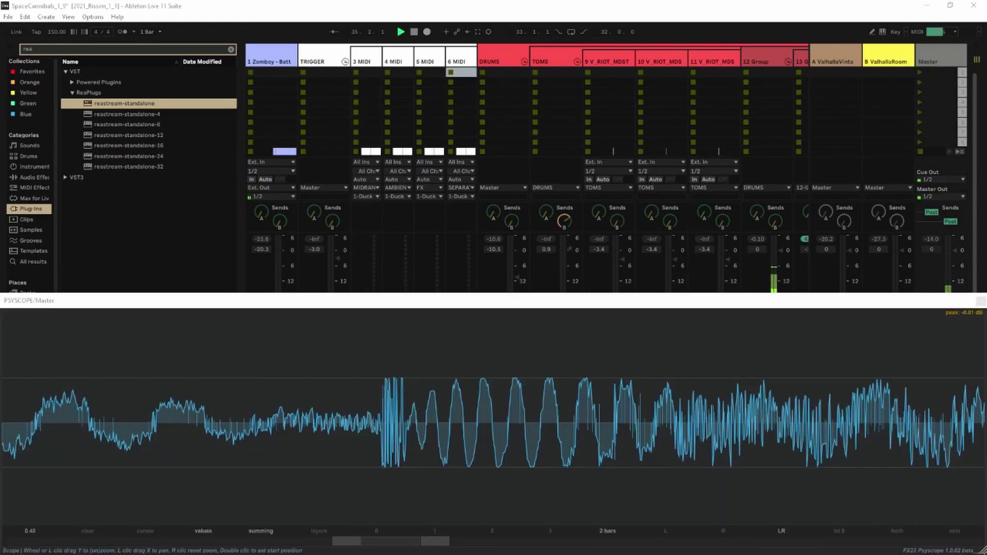
drag(473, 300, 761, 46)
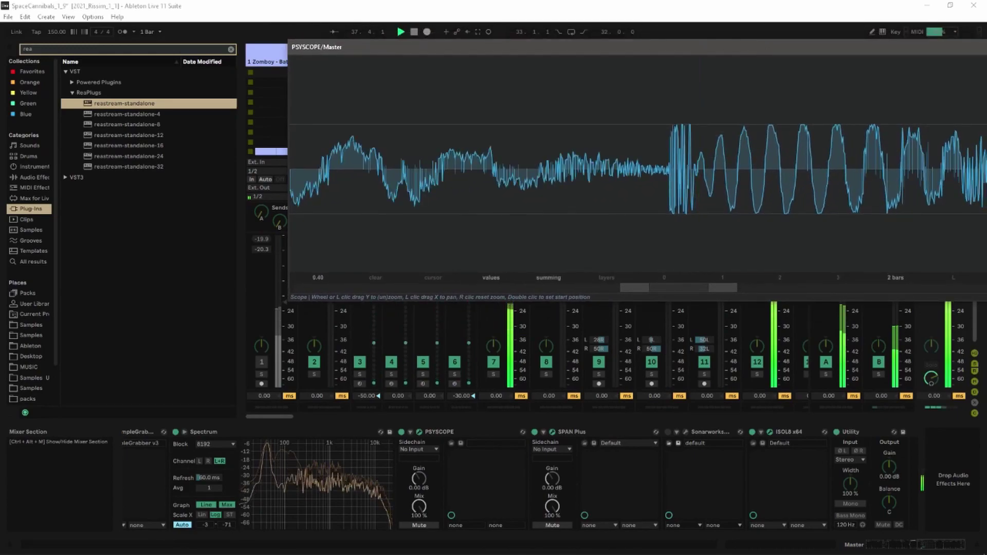
Set the 3 MIDI track delay to 0 ms to observe the uncompensated ducking in PSYSCOPE
click(366, 396)
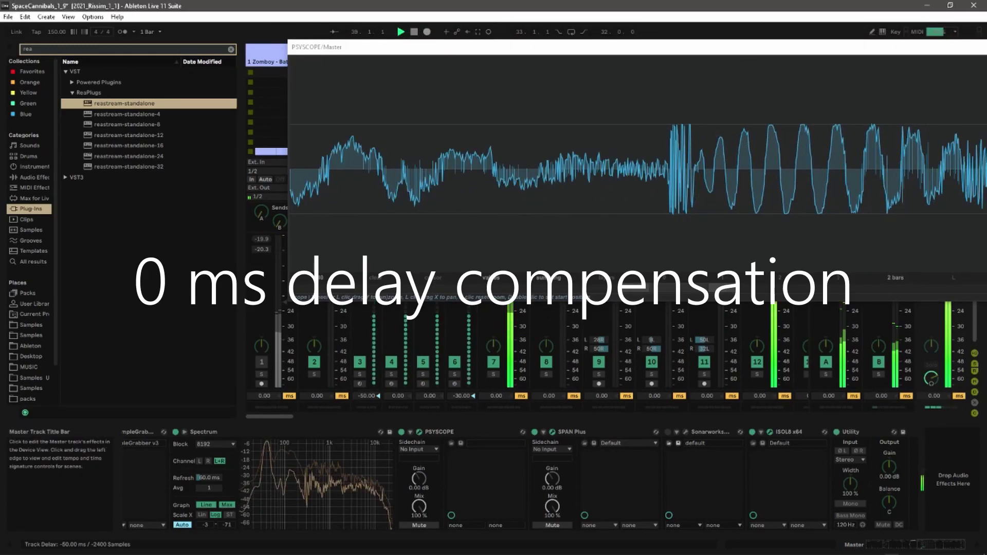
key(Delete)
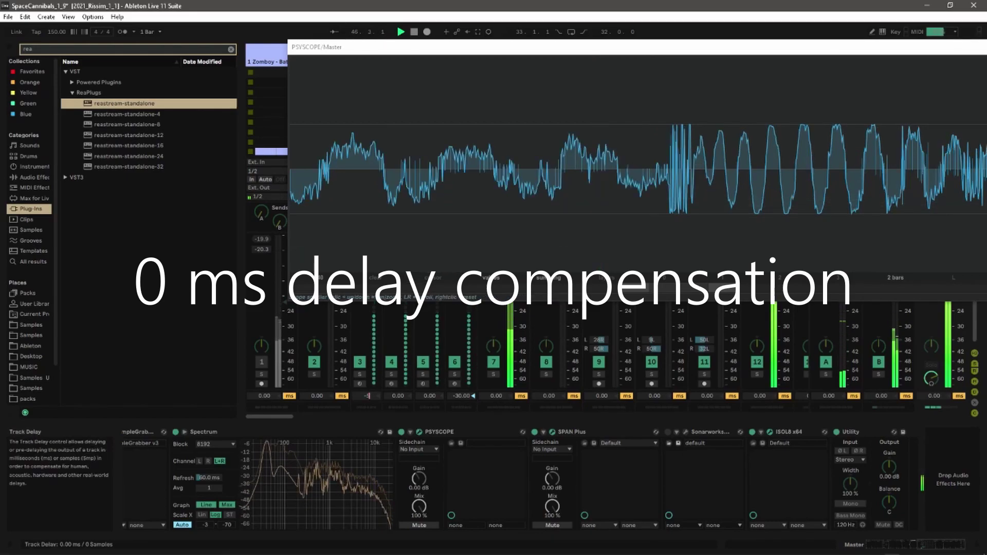
key(Return)
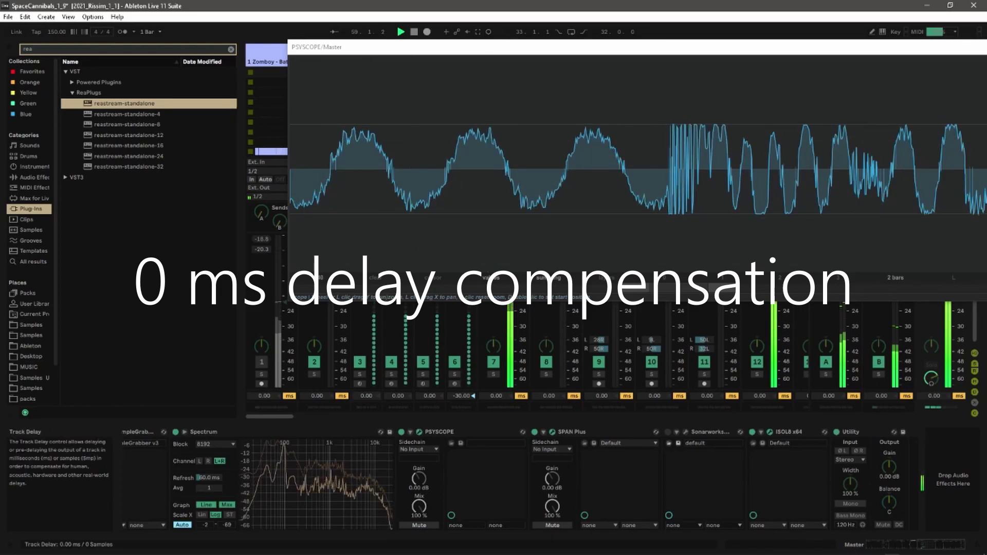
Set the 3 MIDI track delay to -50 ms and stop playback after comparing the waveform
text(-50)
key(Return)
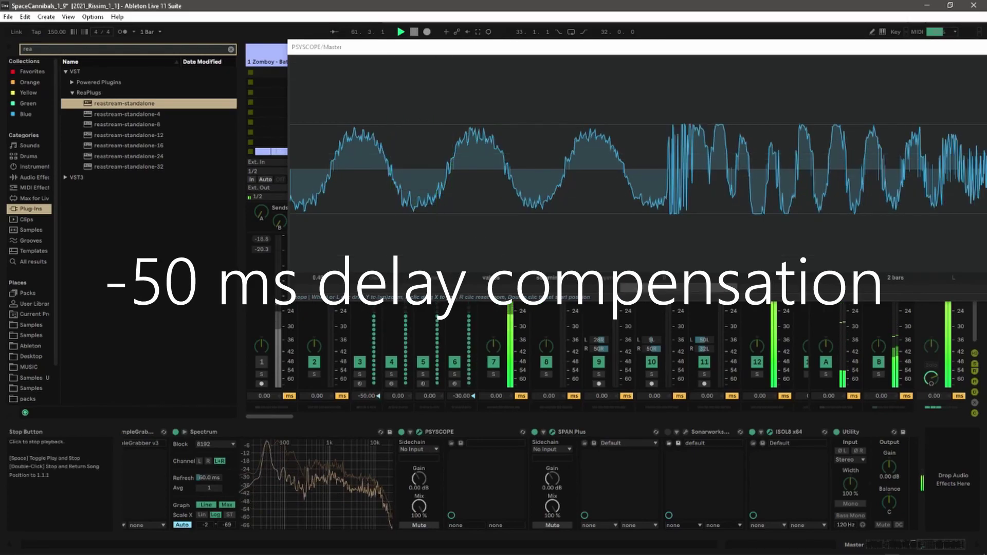
click(414, 32)
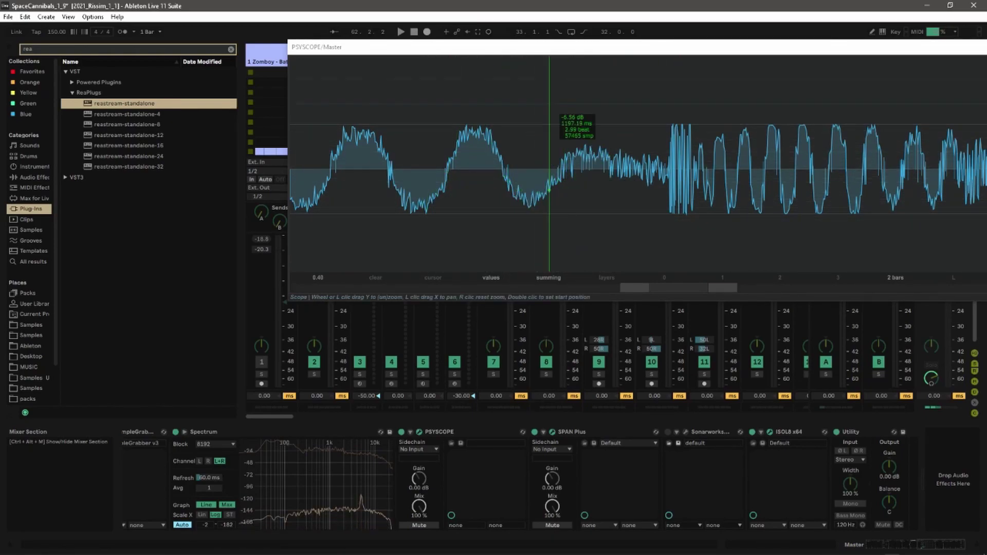
Reposition the PSYSCOPE window to examine the ducked waveform while keeping the mixer's track delays in view
drag(542, 47, 499, 137)
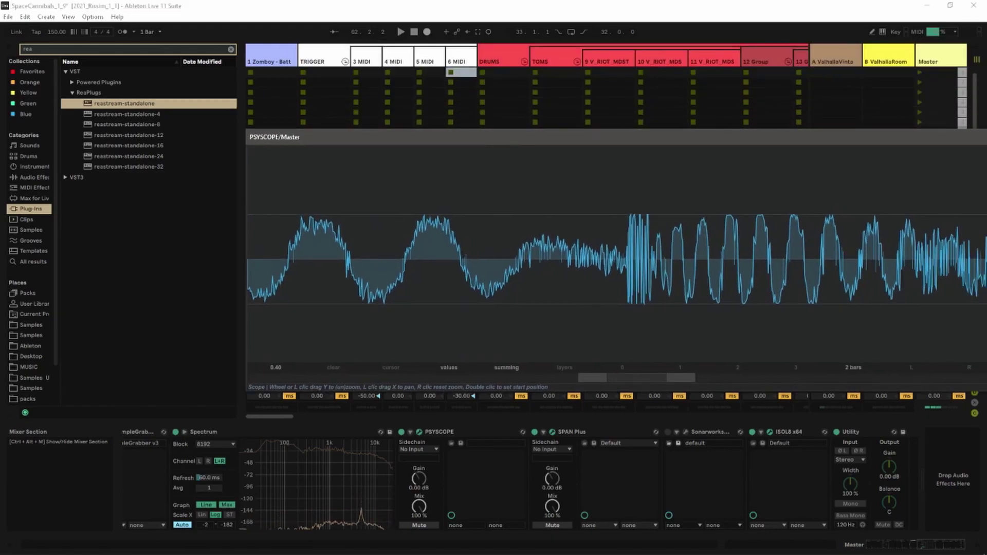
drag(565, 141, 489, 140)
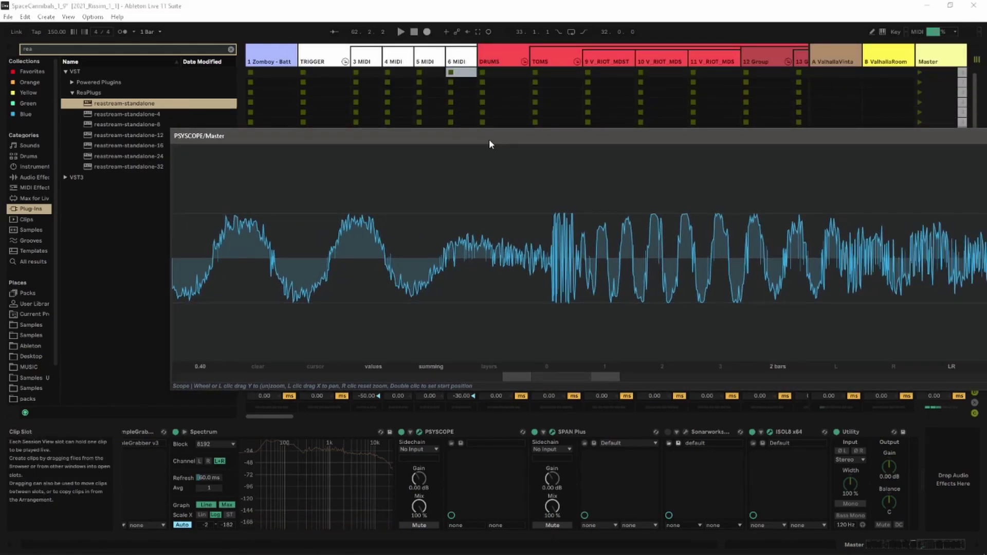
drag(489, 139, 466, 62)
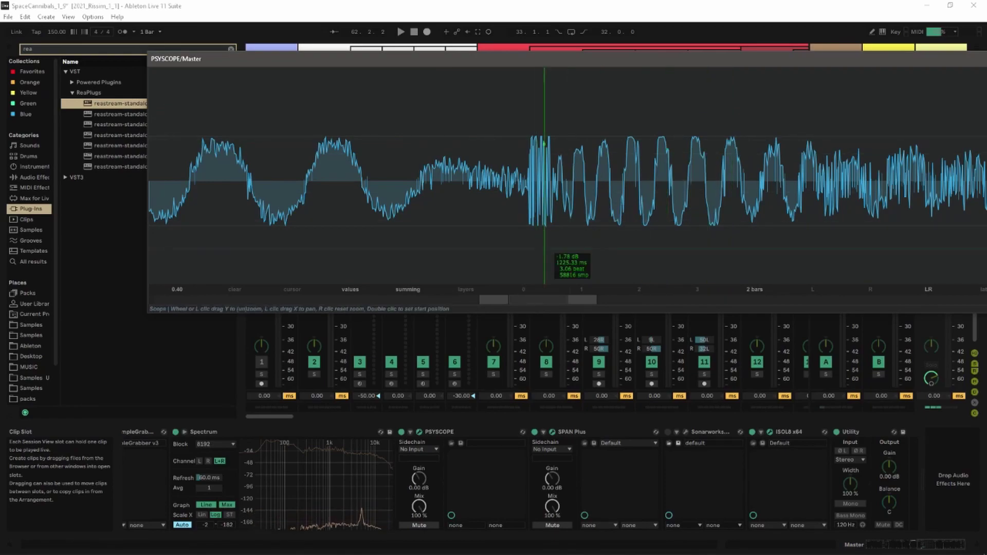
drag(865, 61, 358, 76)
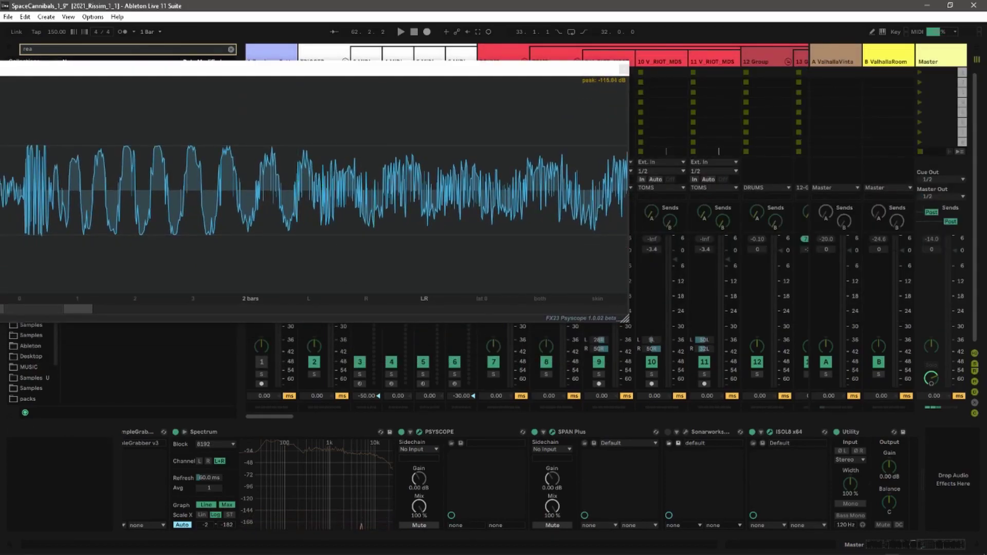
Open the MIDRANGE group's Duck plug-in, check the Lookahead in its trigger settings, and close the plug-in
drag(270, 416, 363, 416)
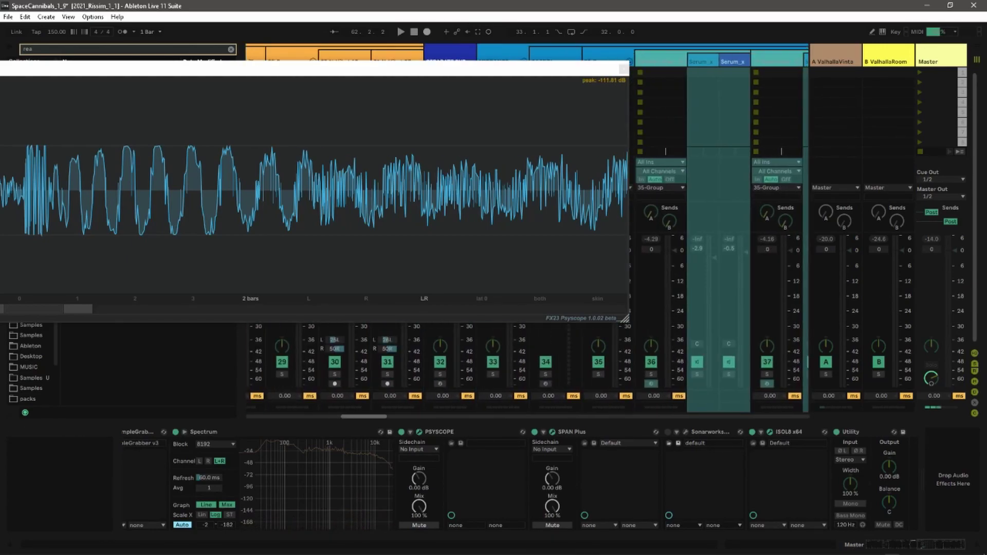
click(501, 406)
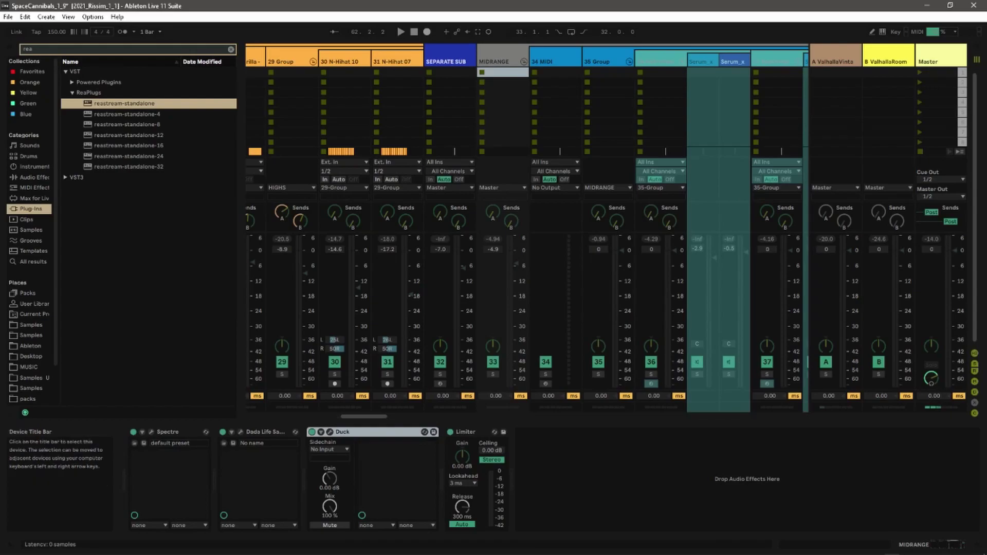
click(330, 432)
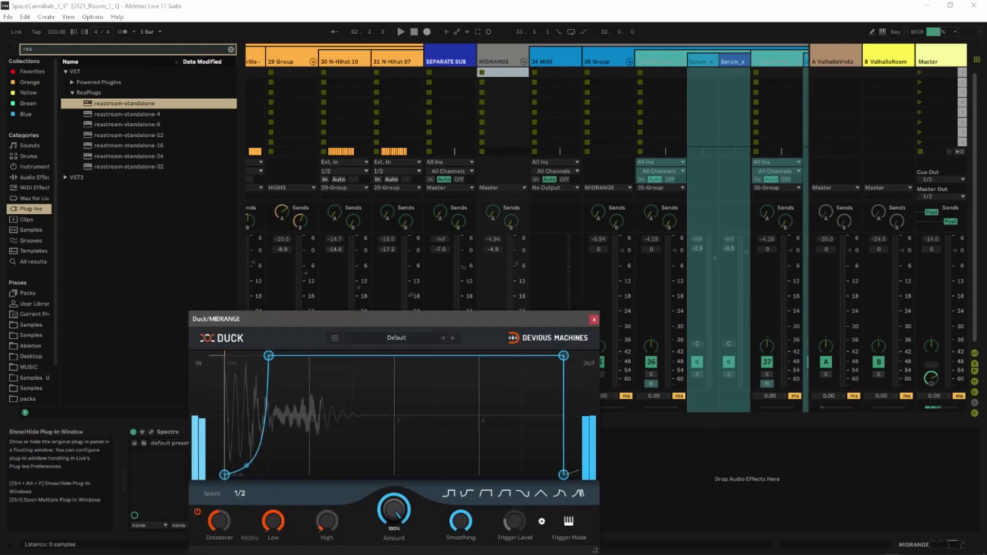
drag(514, 323, 609, 180)
click(636, 379)
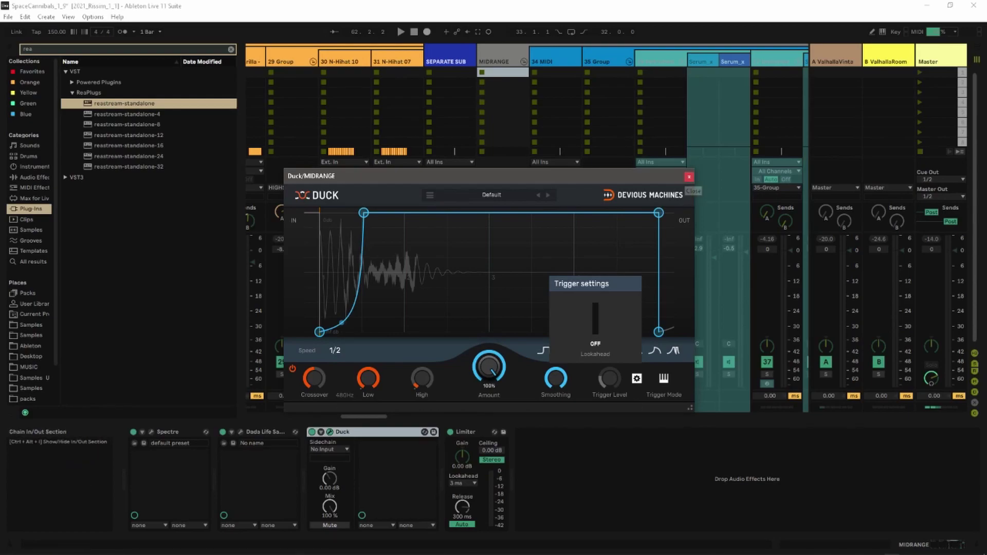
click(689, 177)
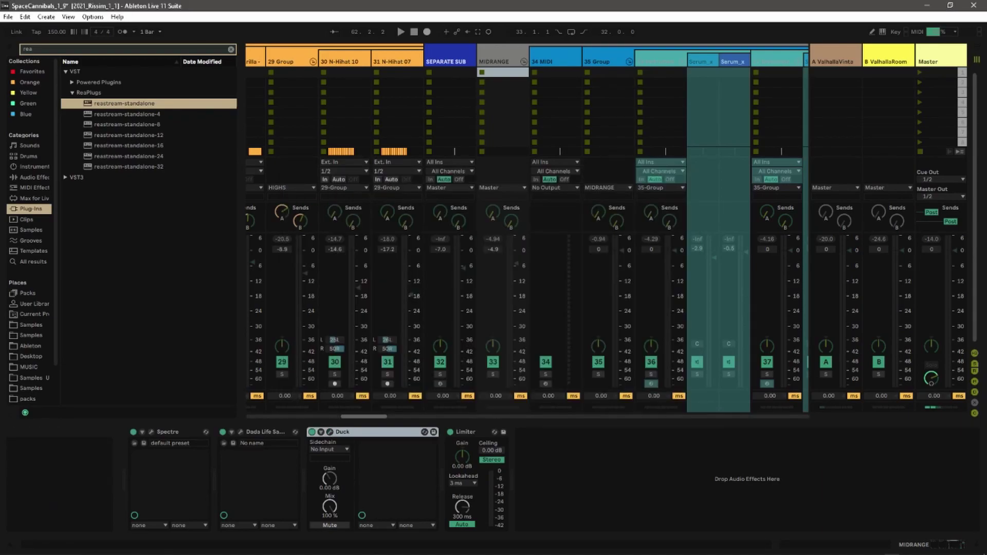
Show the 3 MIDI trigger clip up close in the Arrangement View and place the insert marker at bar 33
scroll(363, 417, left, 10)
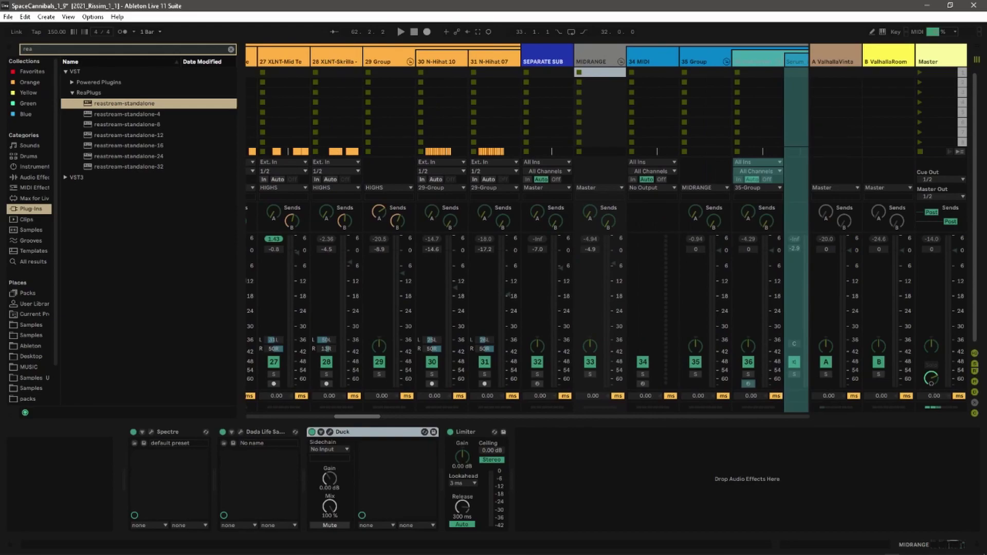
scroll(308, 414, left, 10)
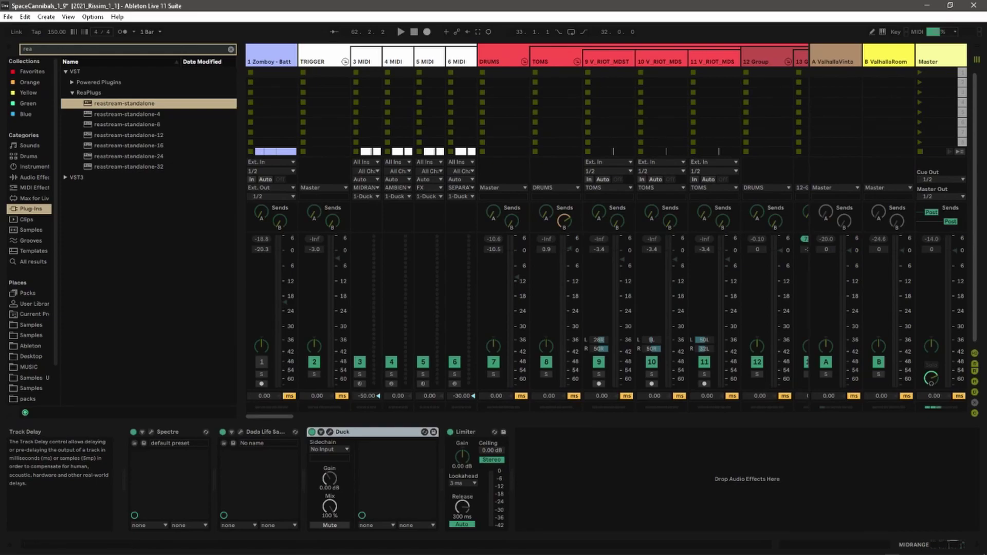
click(365, 61)
key(Tab)
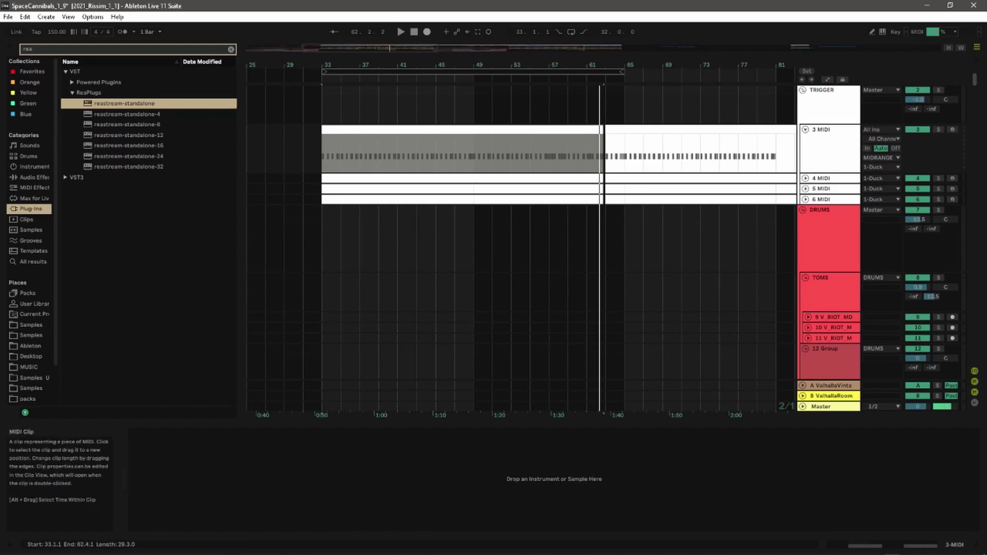
drag(309, 64, 309, 88)
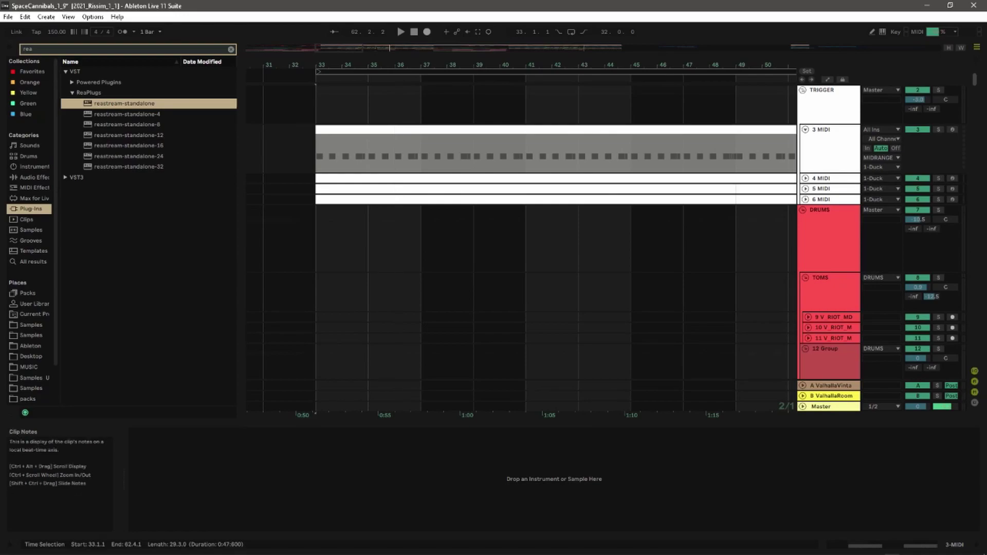
click(315, 149)
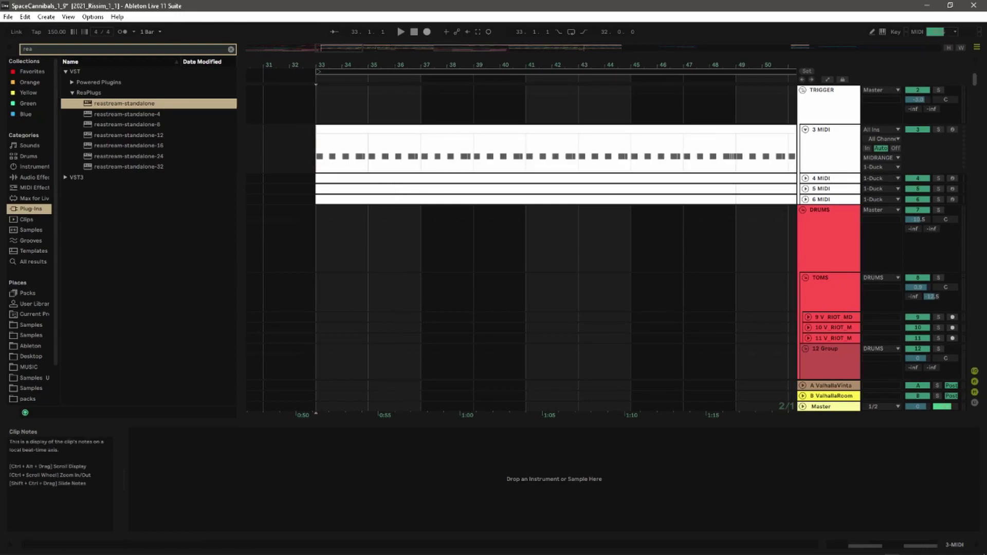
Solo the DRUMS and MIDRANGE groups together in the Session View
key(Tab)
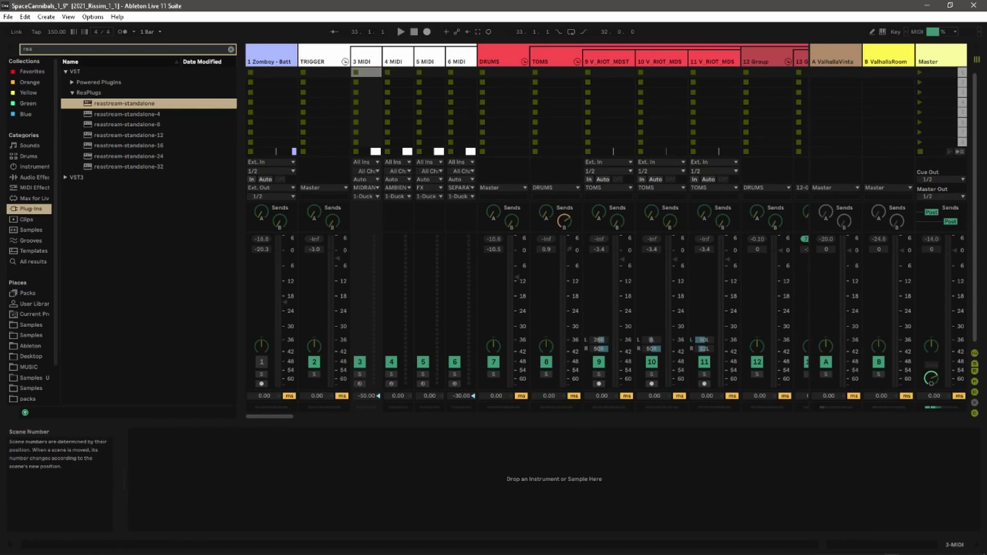
click(493, 373)
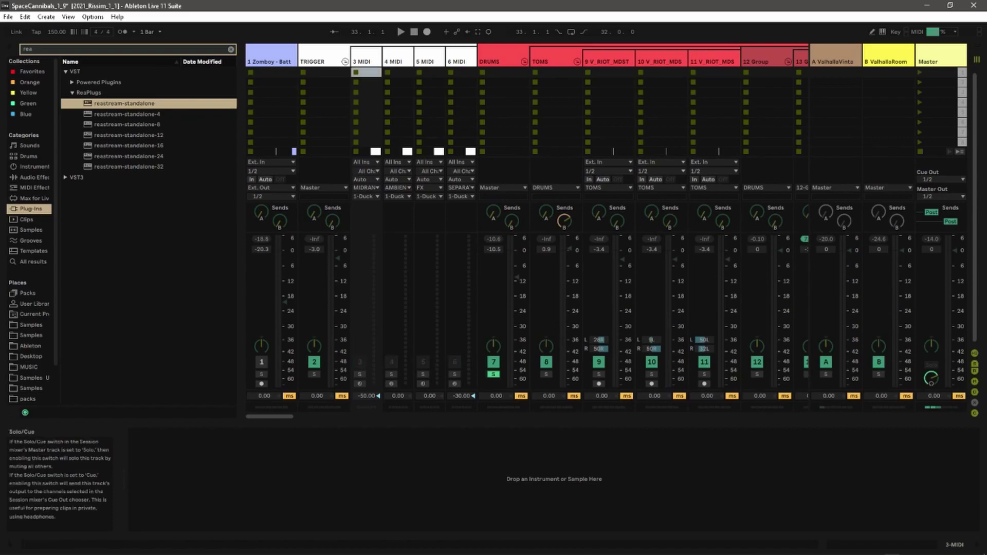
scroll(527, 231, right, 10)
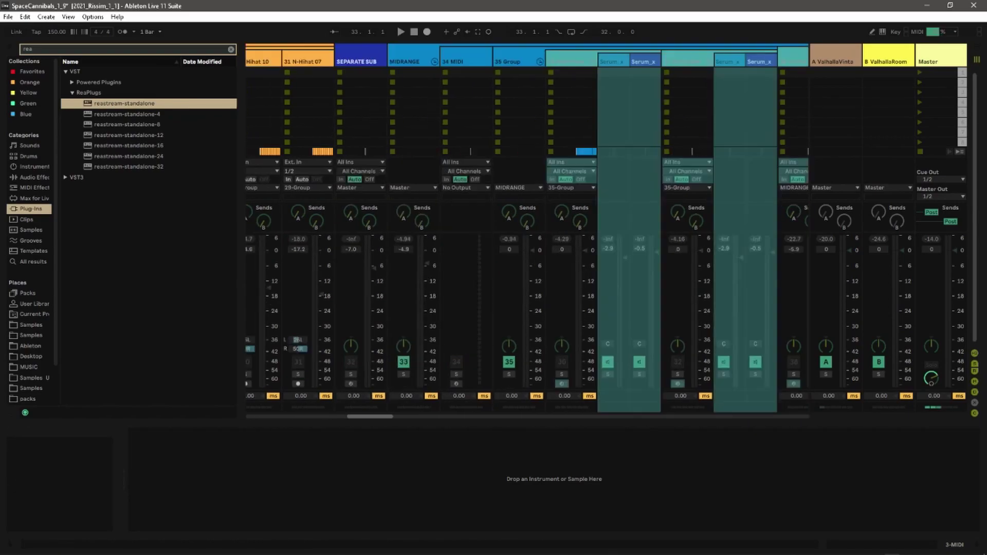
key(Right)
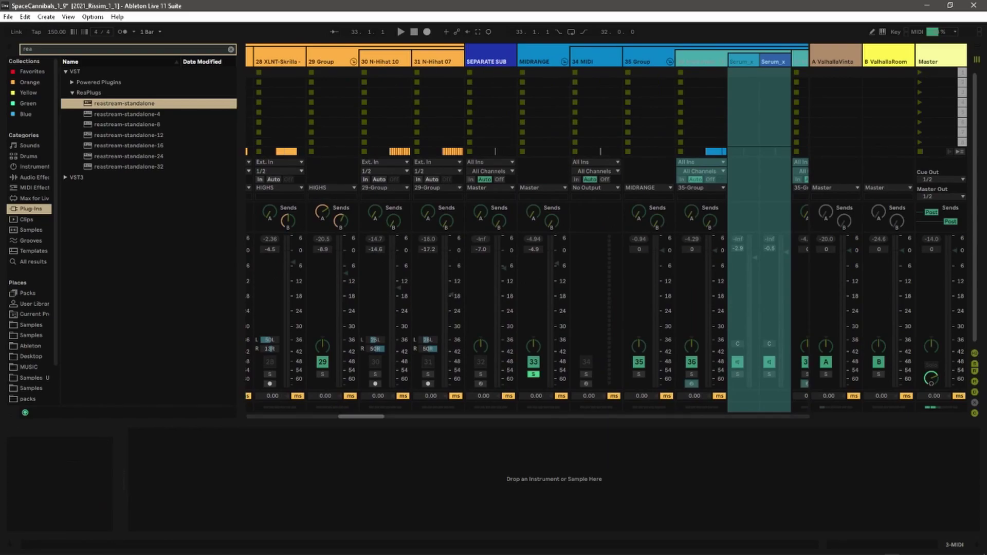
scroll(360, 417, left, 5)
Check the trigger tracks' delays in the Session View, and reset the insert marker to bar 33 on 3 MIDI in the Arrangement View
key(Tab)
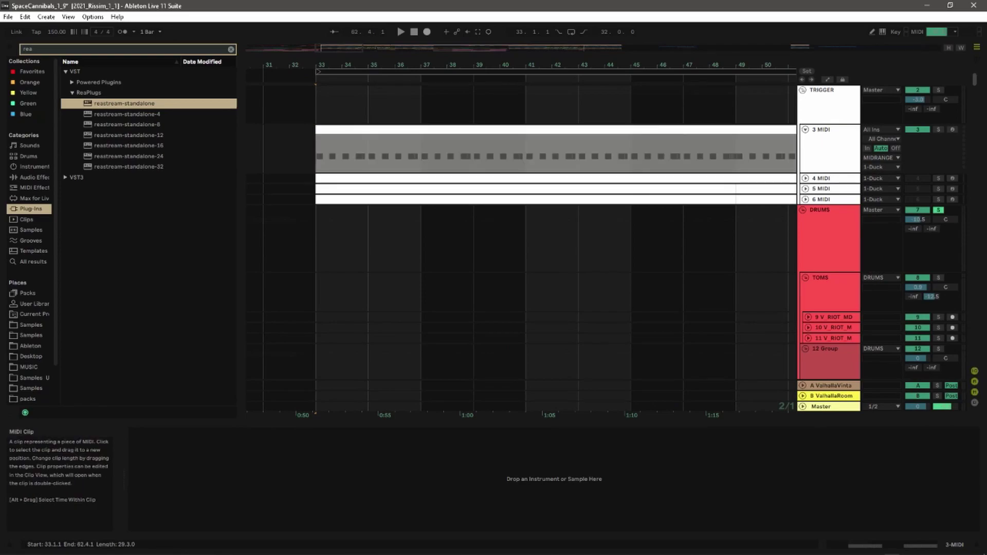
key(Tab)
scroll(606, 232, left, 8)
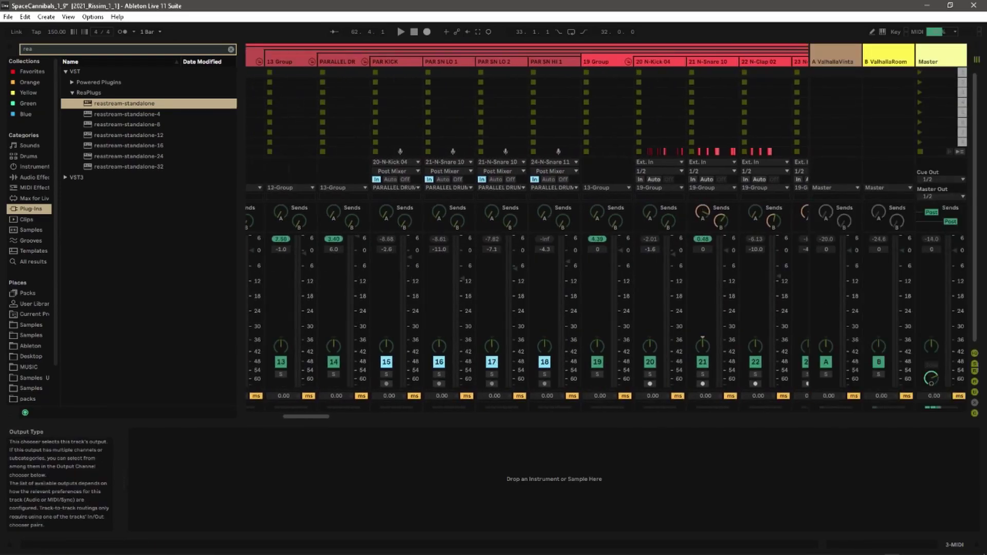
scroll(607, 231, left, 5)
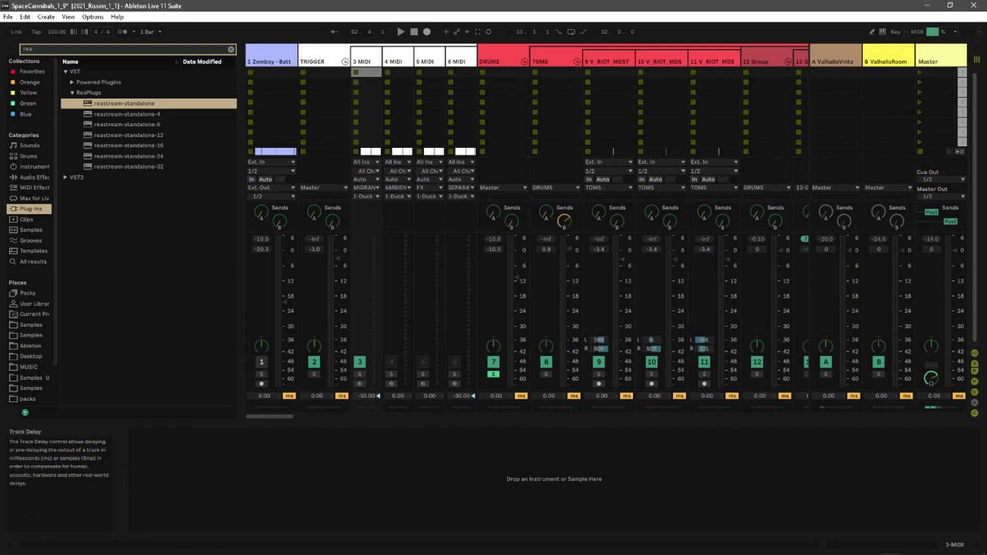
key(Tab)
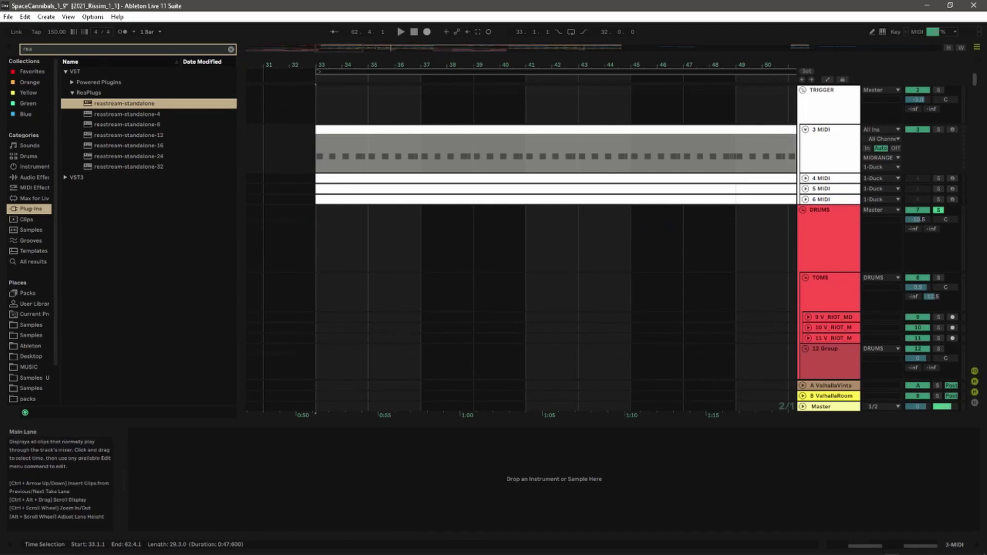
click(318, 154)
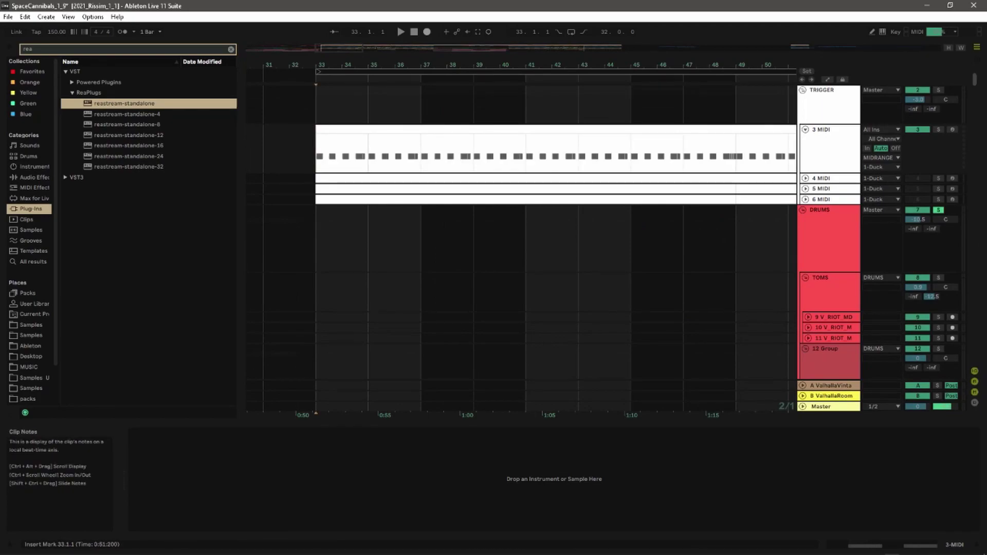
Start playback from bar 33 and bring up the Master track's PSYSCOPE waveform in the Session View
key(space)
key(Tab)
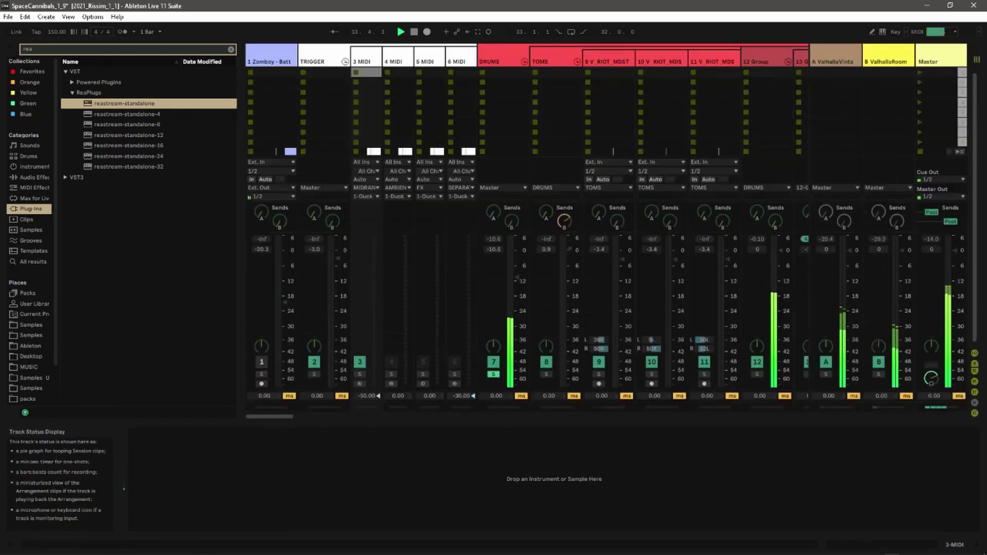
key(Tab)
key(Tab)
click(941, 62)
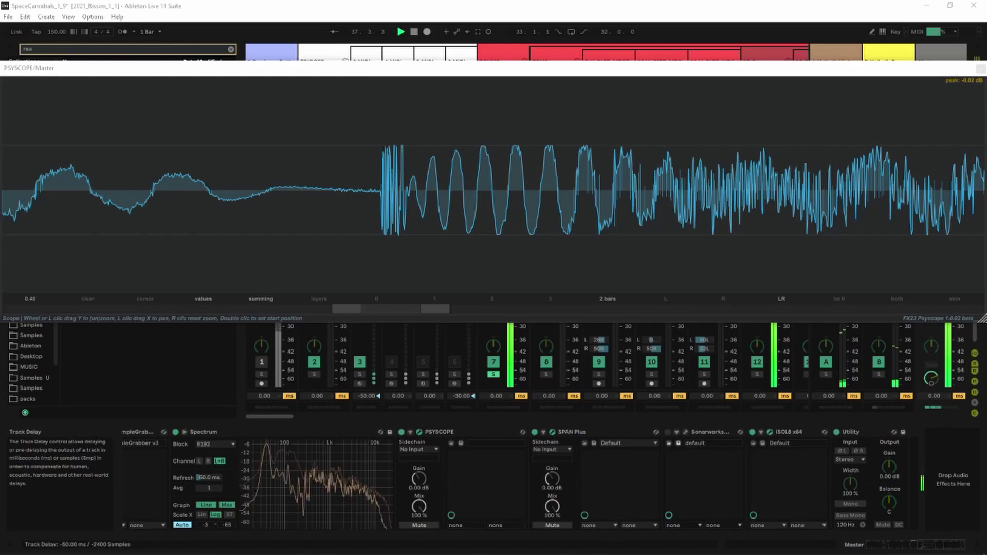
Compare 3 MIDI's track delay at 0 and -50 ms in PSYSCOPE, leave it at -50 ms, and stop playback
click(367, 396)
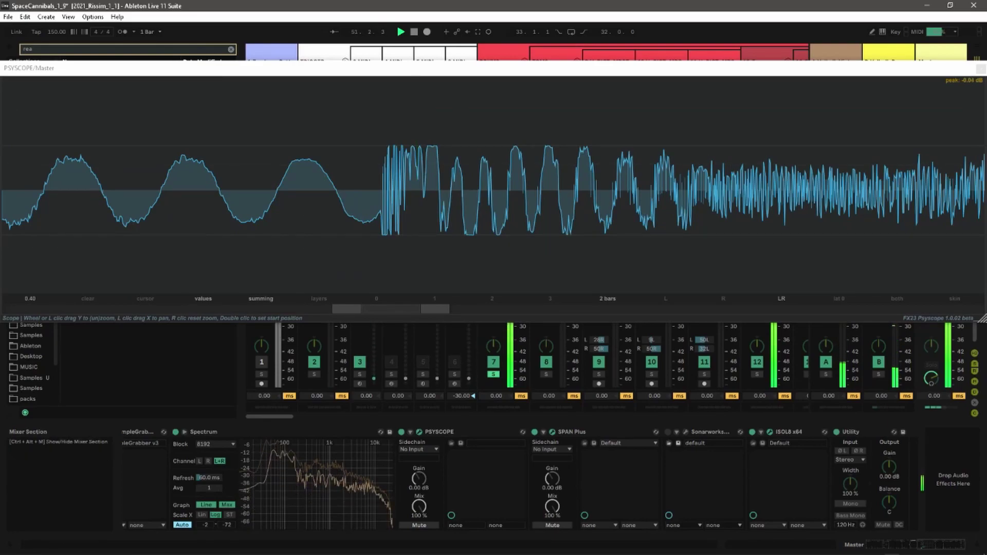
text(-50)
key(Return)
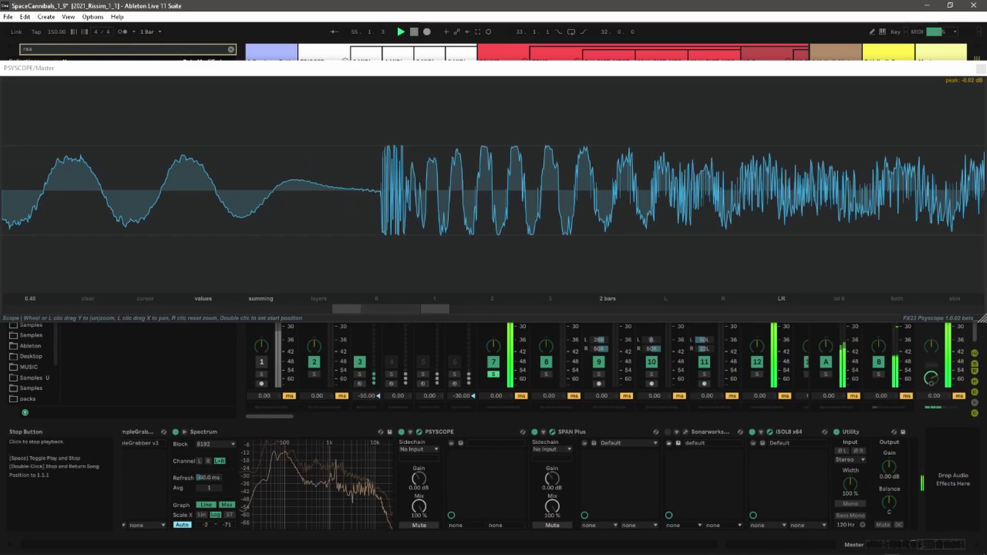
click(414, 32)
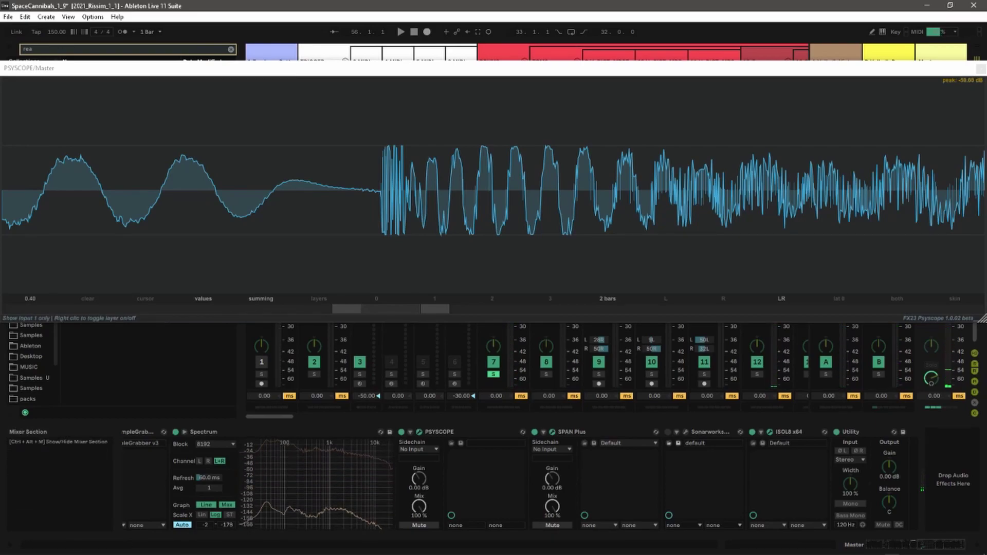
mouse_move(387, 232)
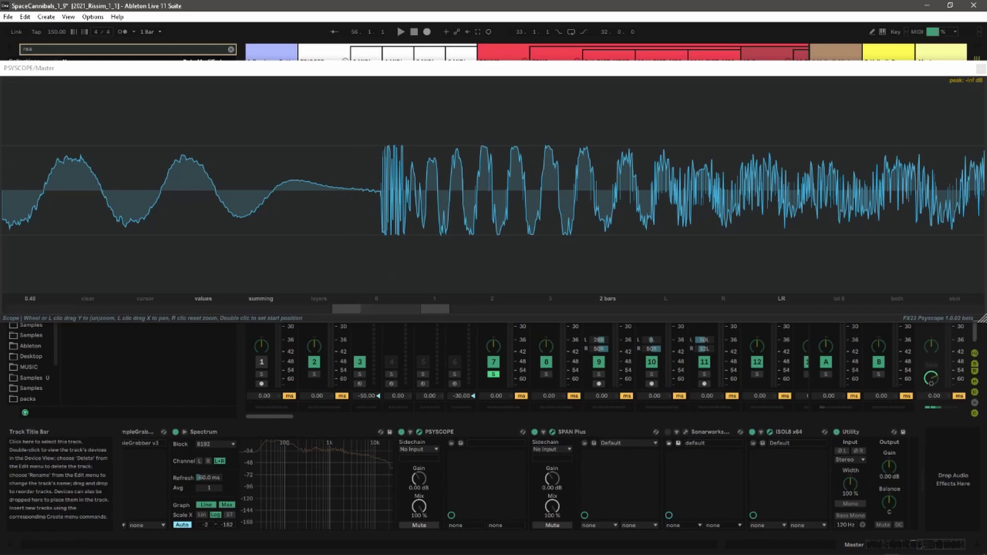
Look through the 3, 4 and 5 MIDI trigger tracks and the DRUMS and TRIGGER groups, and return to the Master's PSYSCOPE
click(365, 55)
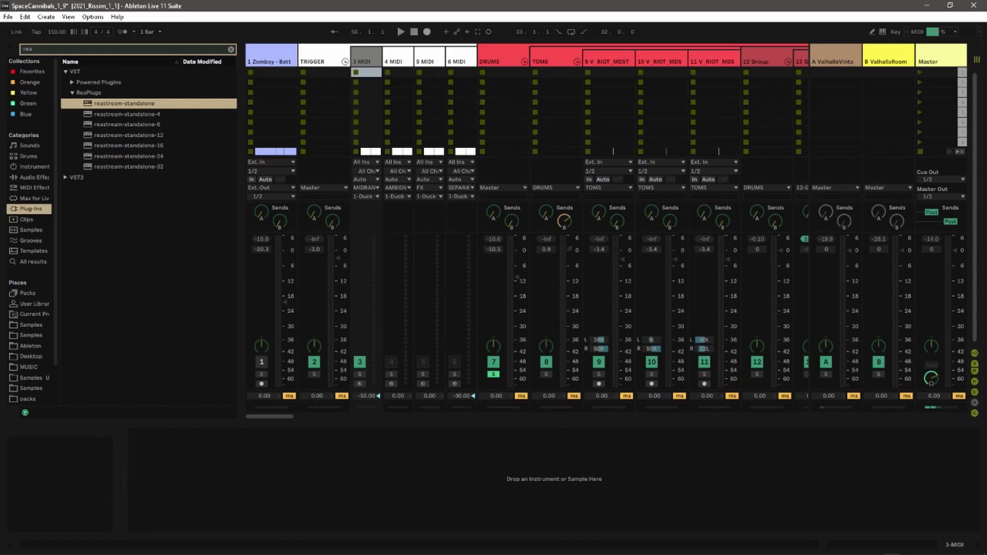
click(398, 62)
click(430, 61)
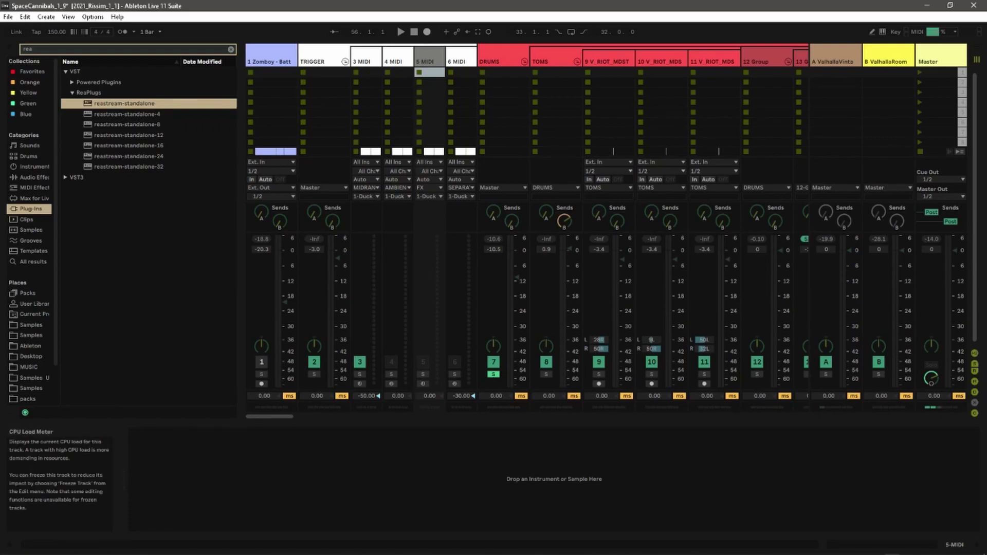
click(501, 61)
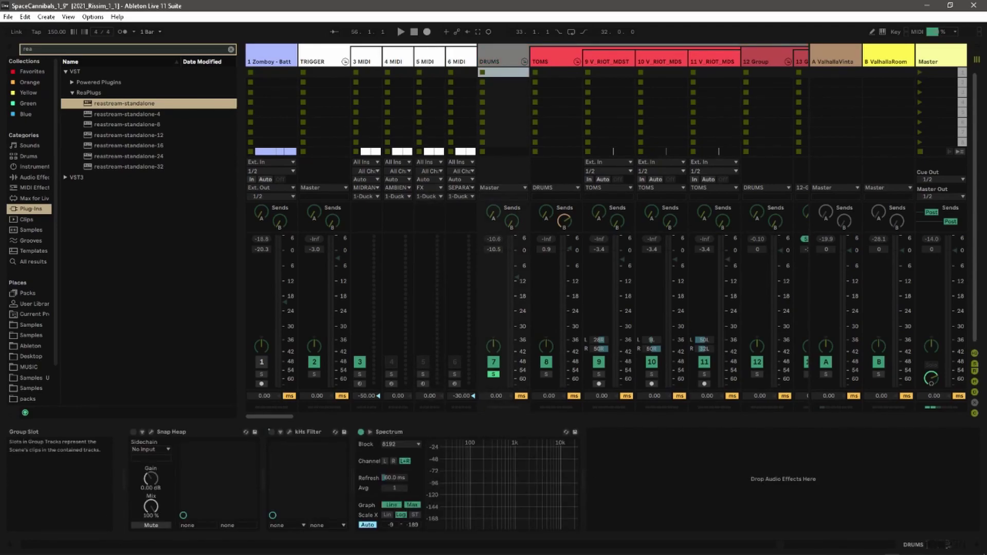
click(319, 62)
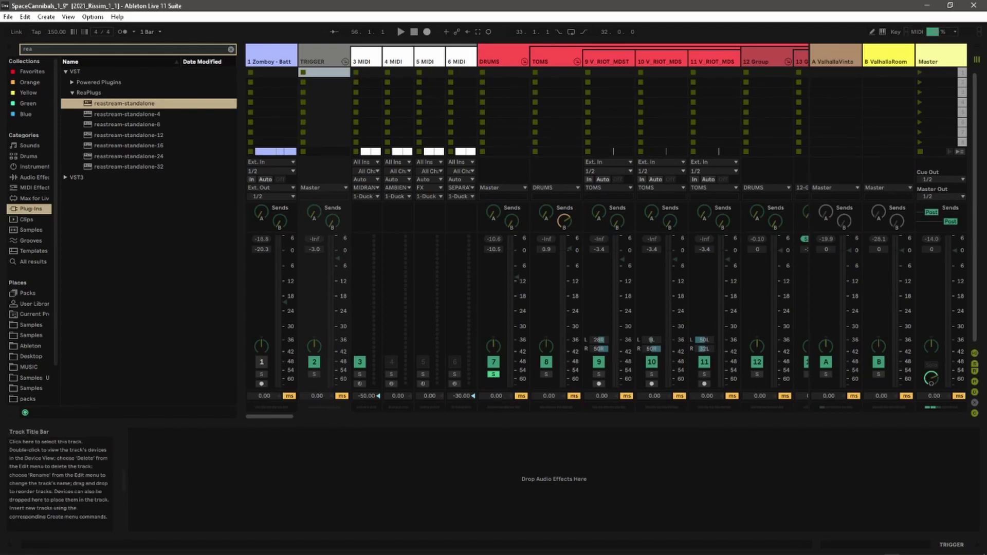
click(941, 61)
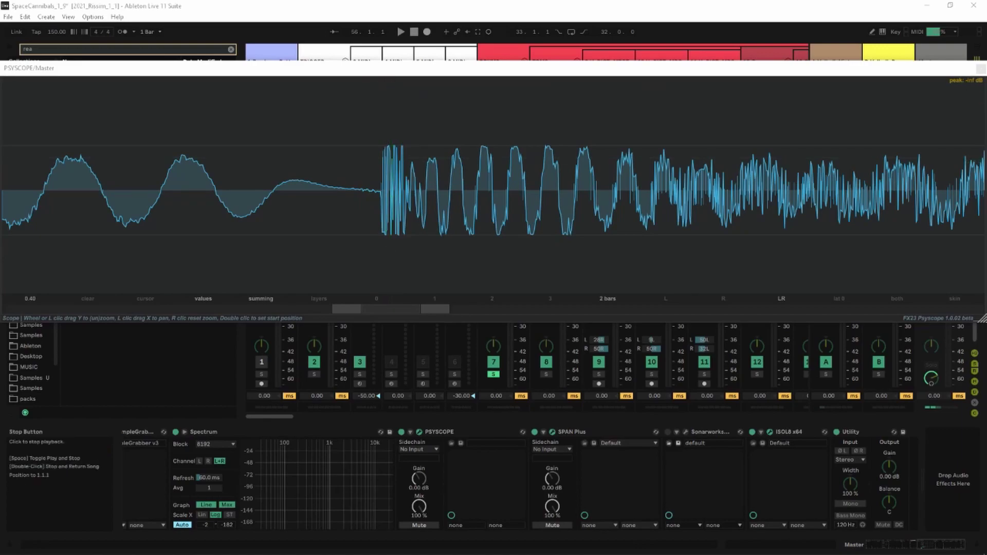
click(414, 32)
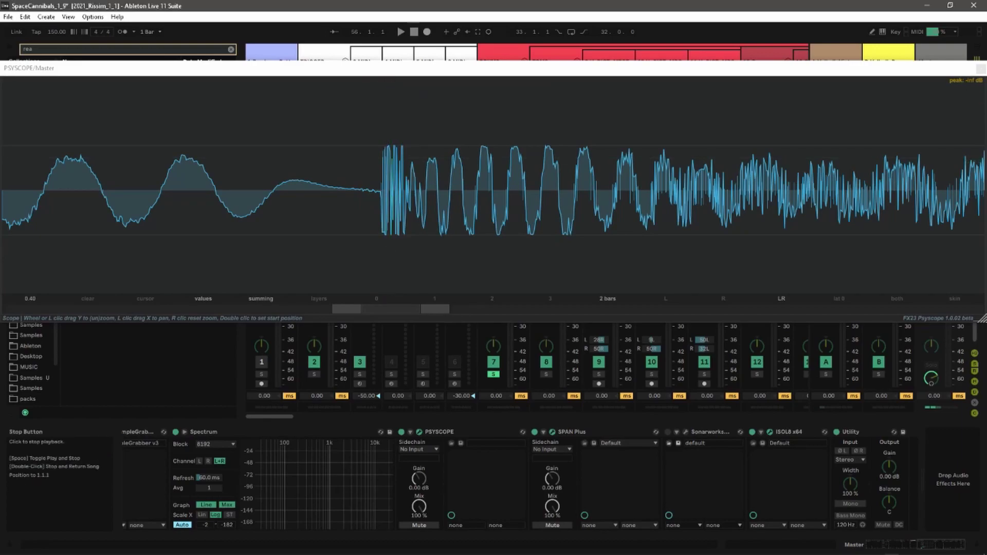